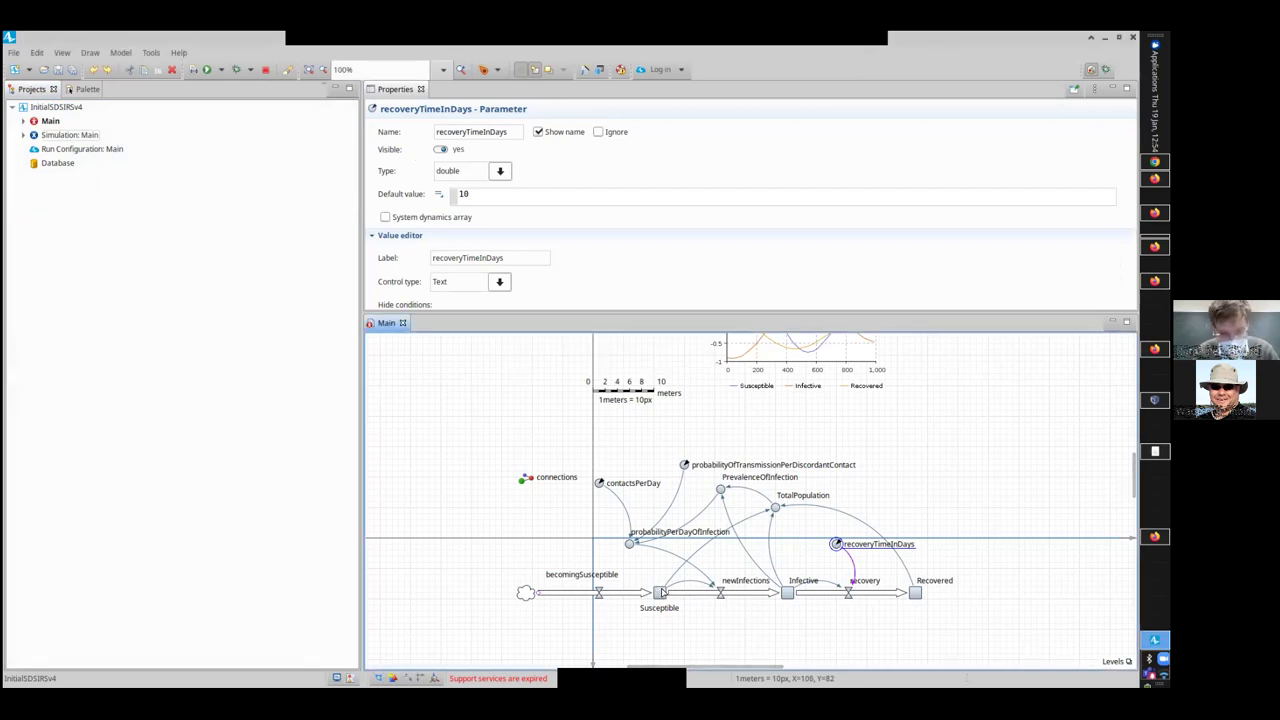
# Review the newInfections, PrevalenceOfInfection and probabilityPerDayOfInfection formulas, ending on Infective's newInfections - recovery equation.
pyautogui.click(720, 593)
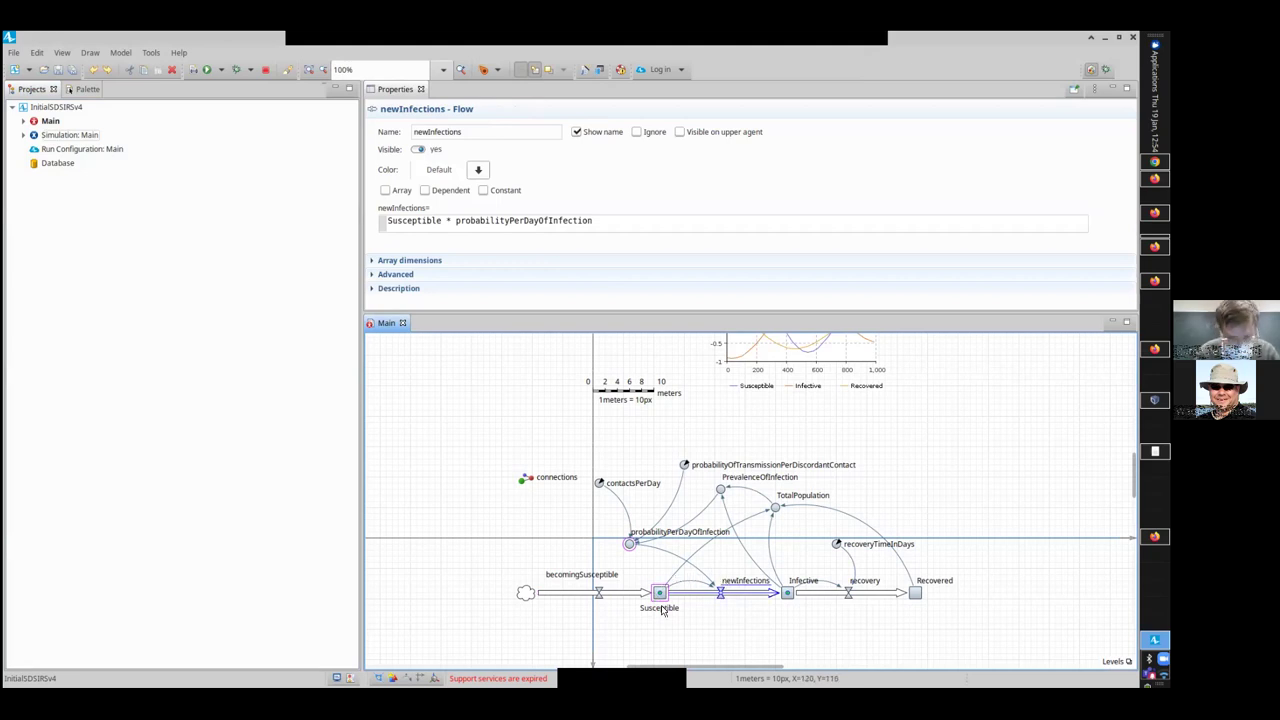
pyautogui.click(787, 594)
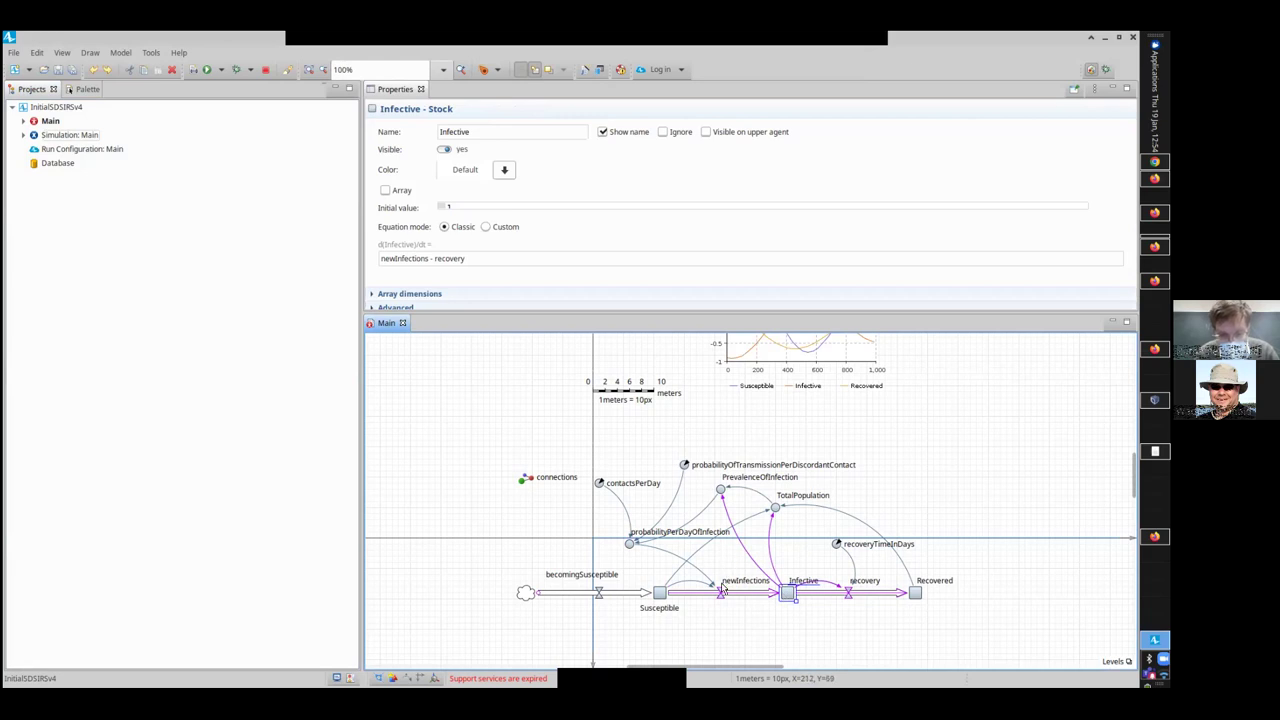
pyautogui.click(721, 595)
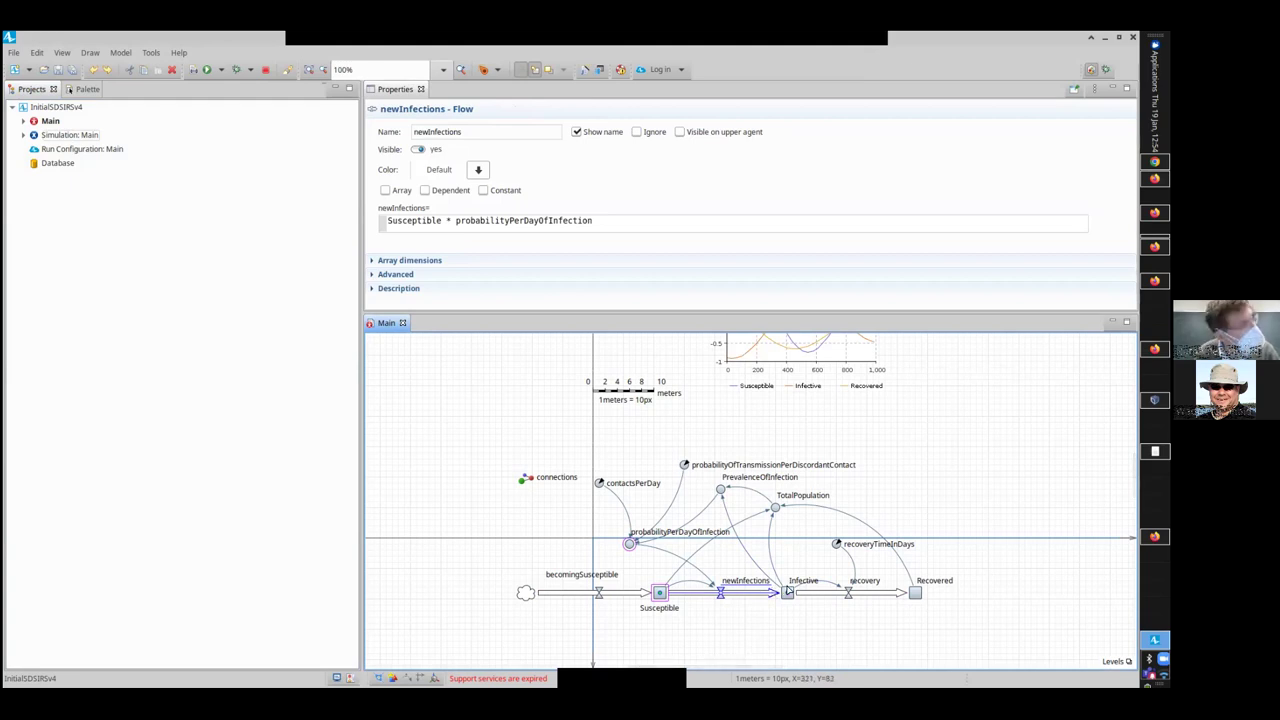
pyautogui.click(721, 489)
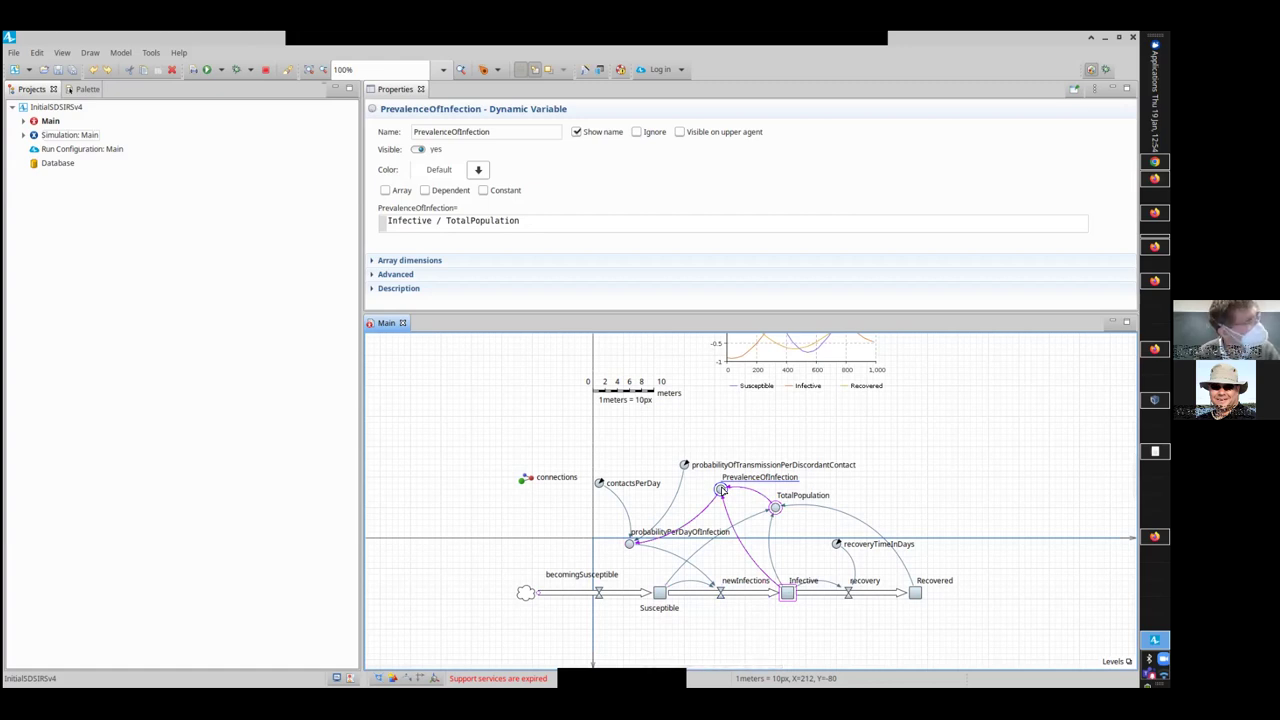
pyautogui.click(630, 543)
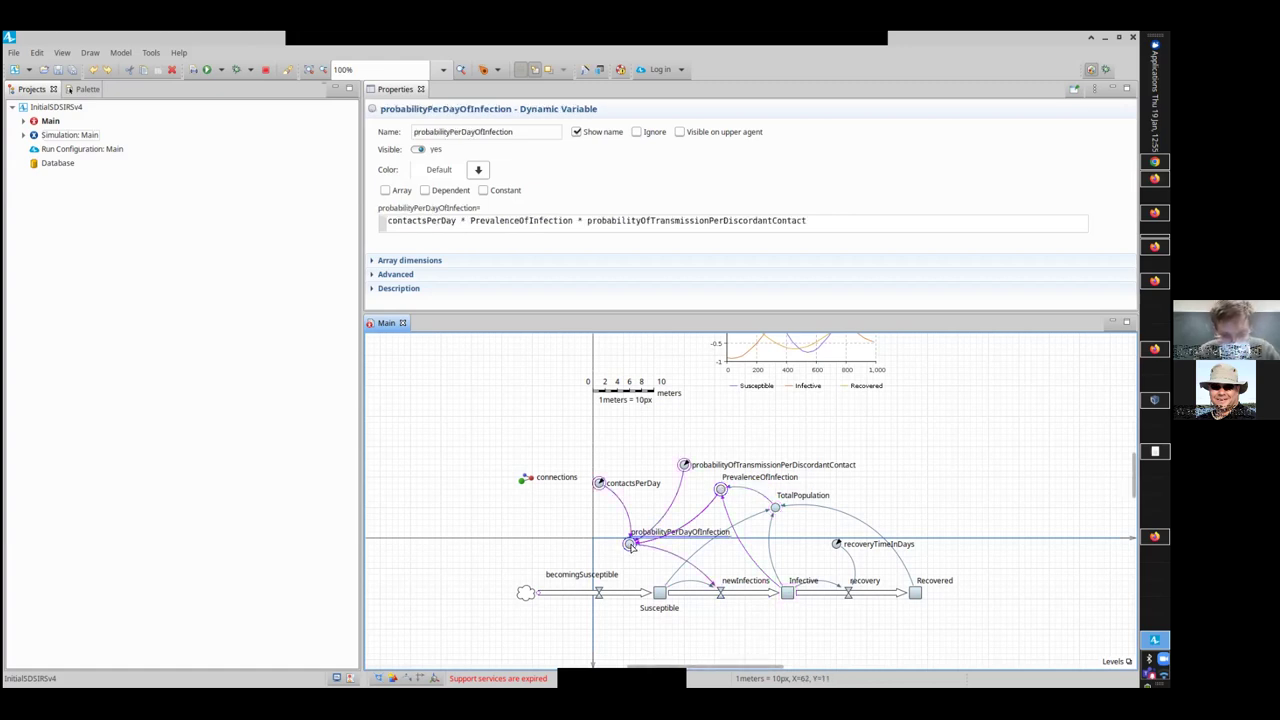
pyautogui.click(721, 593)
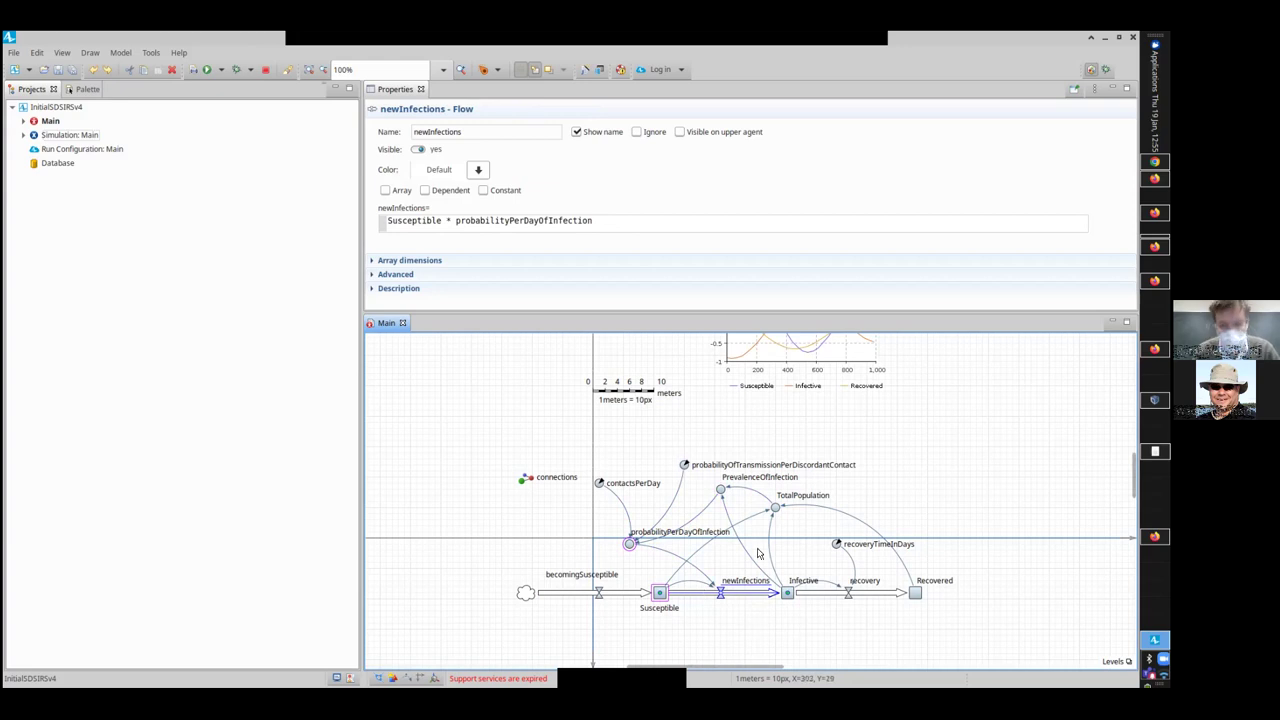
pyautogui.click(786, 594)
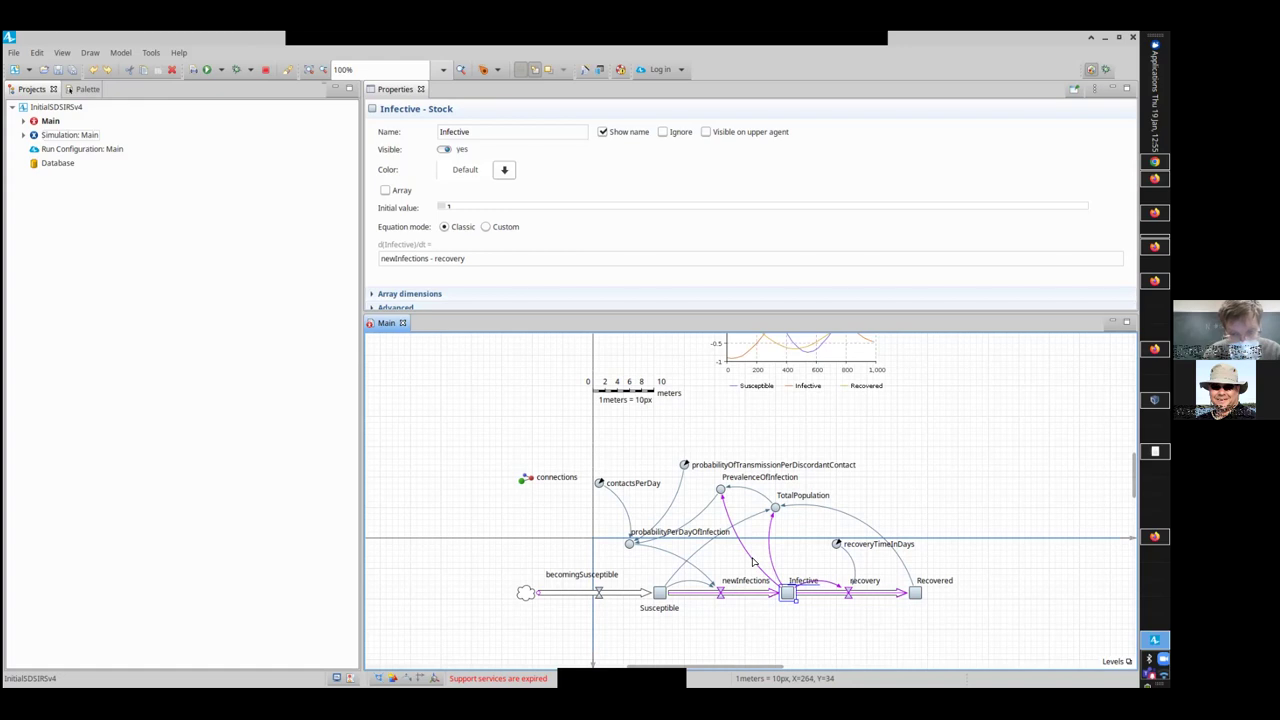
# Give the Infective→PrevalenceOfInfection and PrevalenceOfInfection→probabilityPerDayOfInfection links '+' polarity.
pyautogui.click(751, 563)
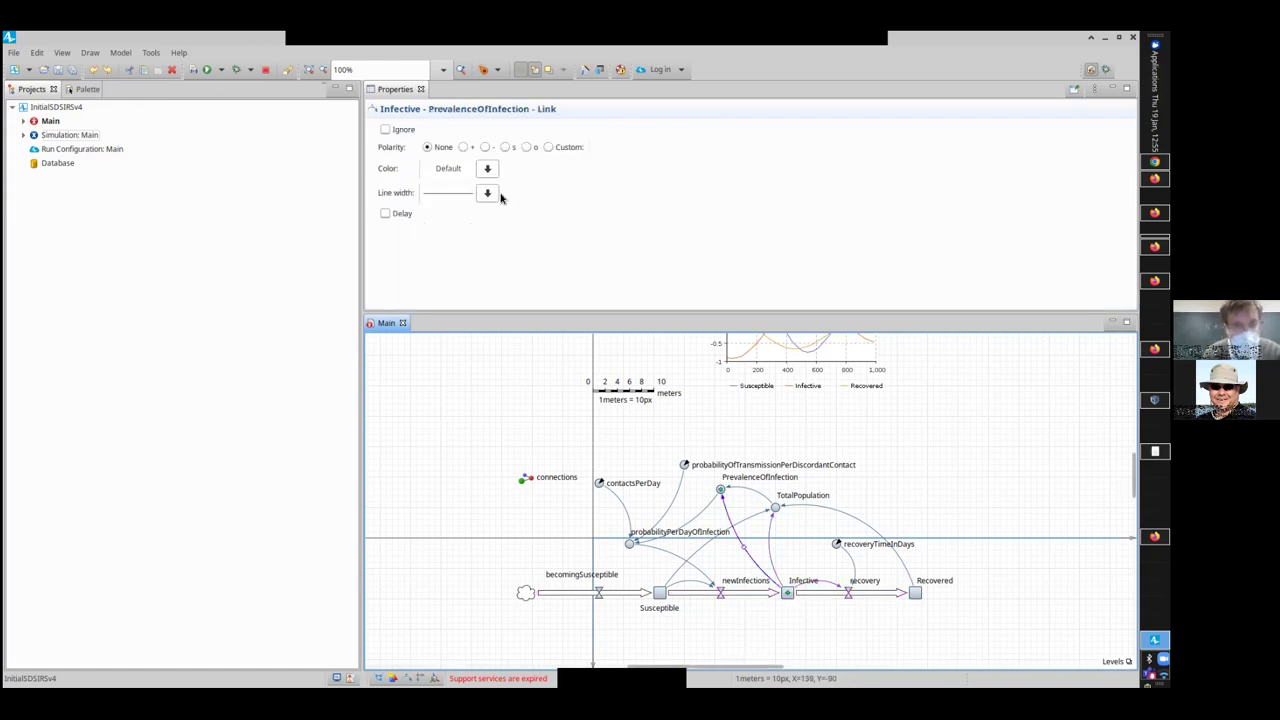
pyautogui.click(466, 151)
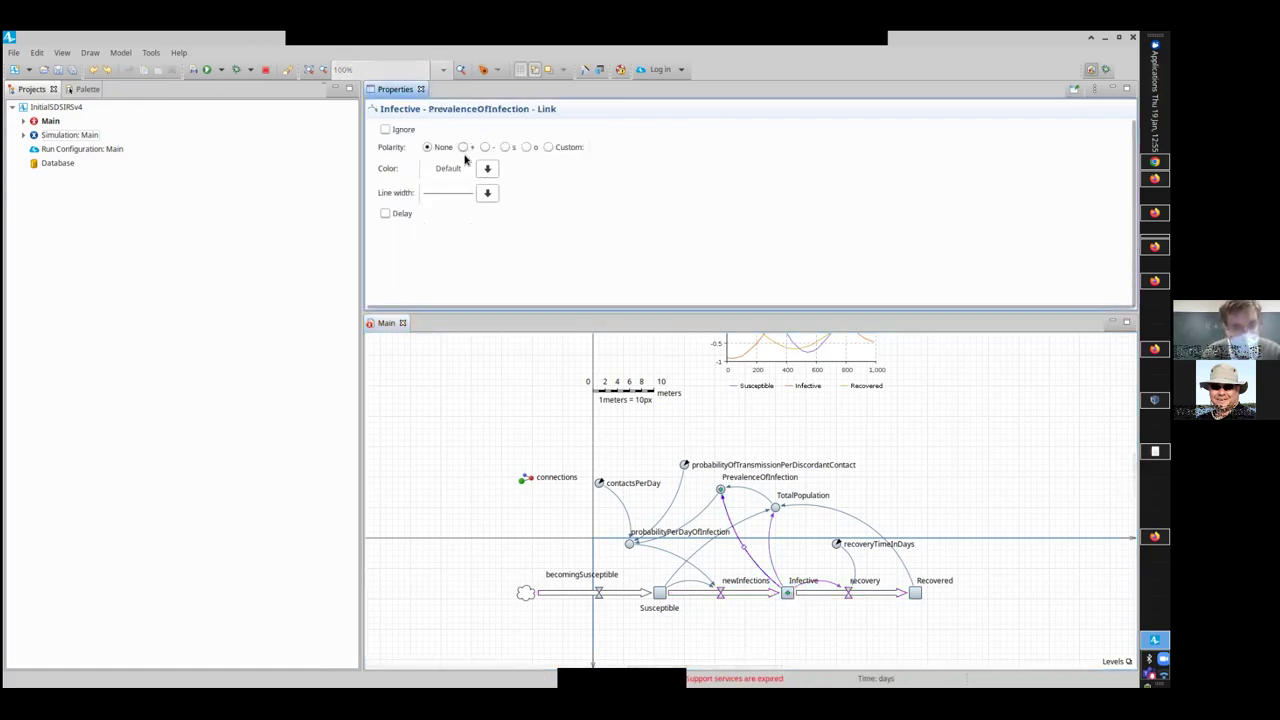
pyautogui.click(463, 147)
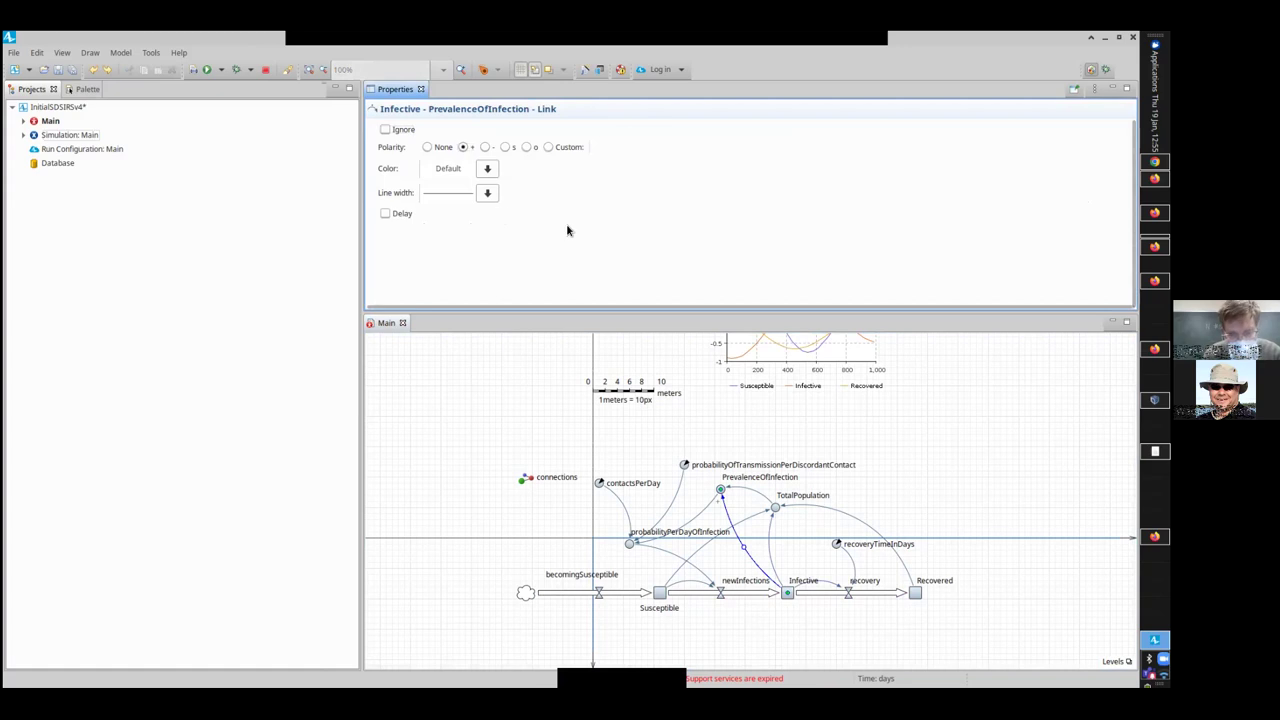
pyautogui.click(701, 514)
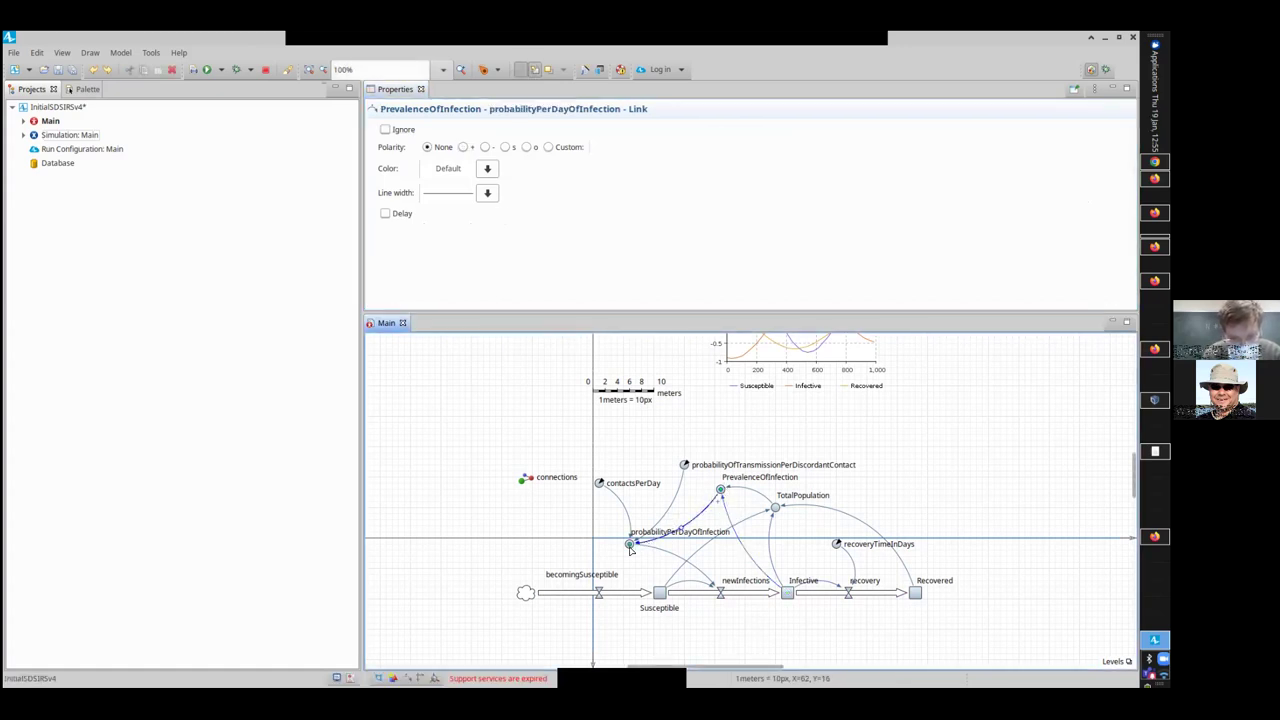
pyautogui.click(463, 147)
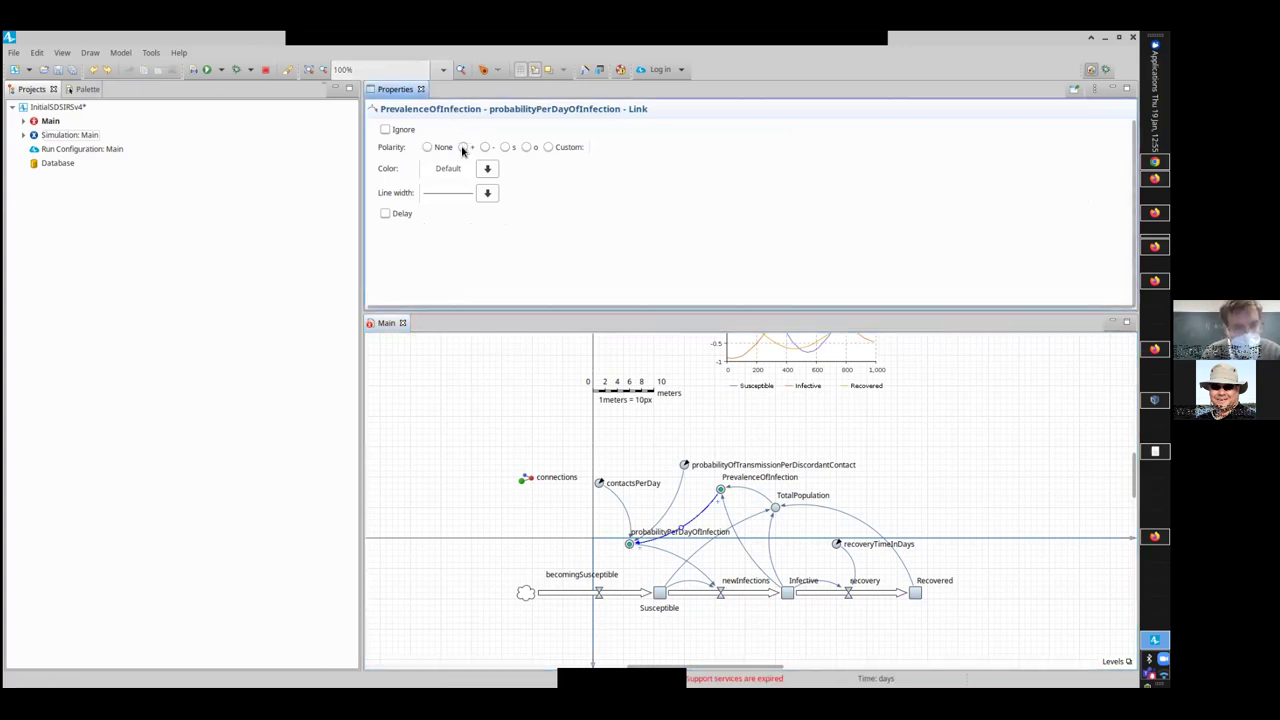
# Mark the probabilityPerDayOfInfection→newInfections link '+' after checking its formula, then review newInfections.
pyautogui.click(628, 544)
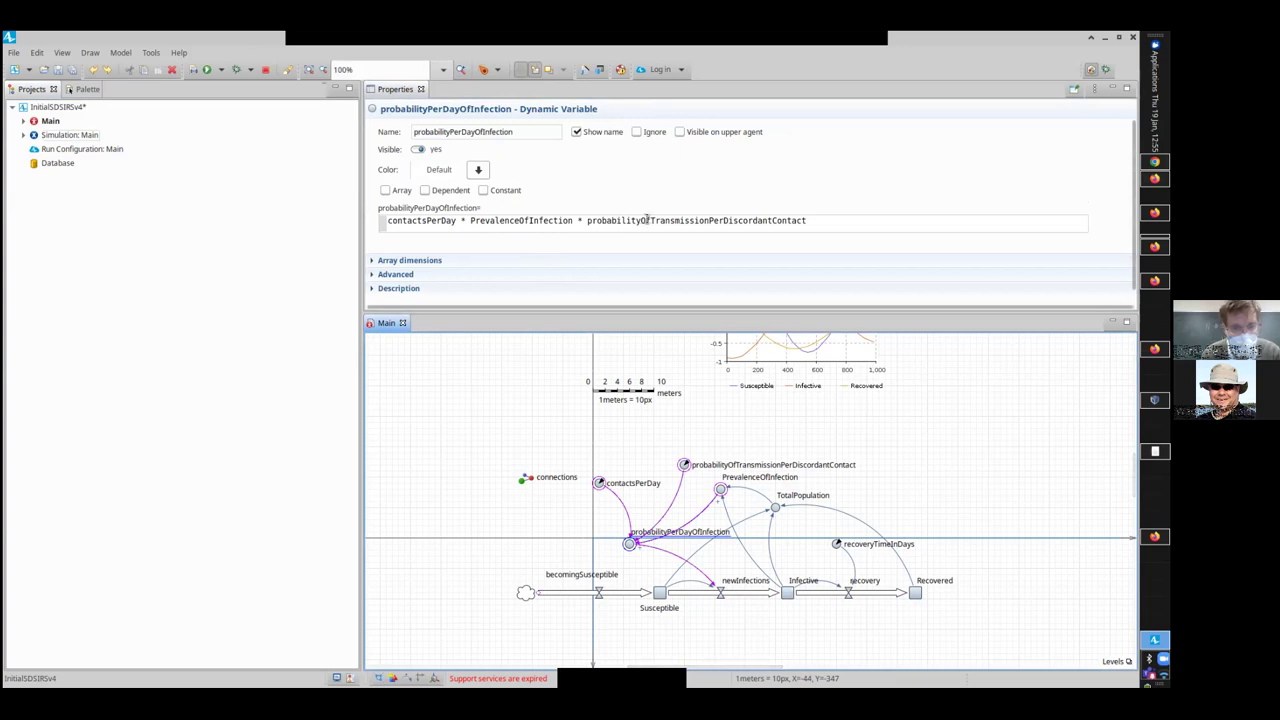
pyautogui.moveTo(471, 222); pyautogui.dragTo(573, 223)
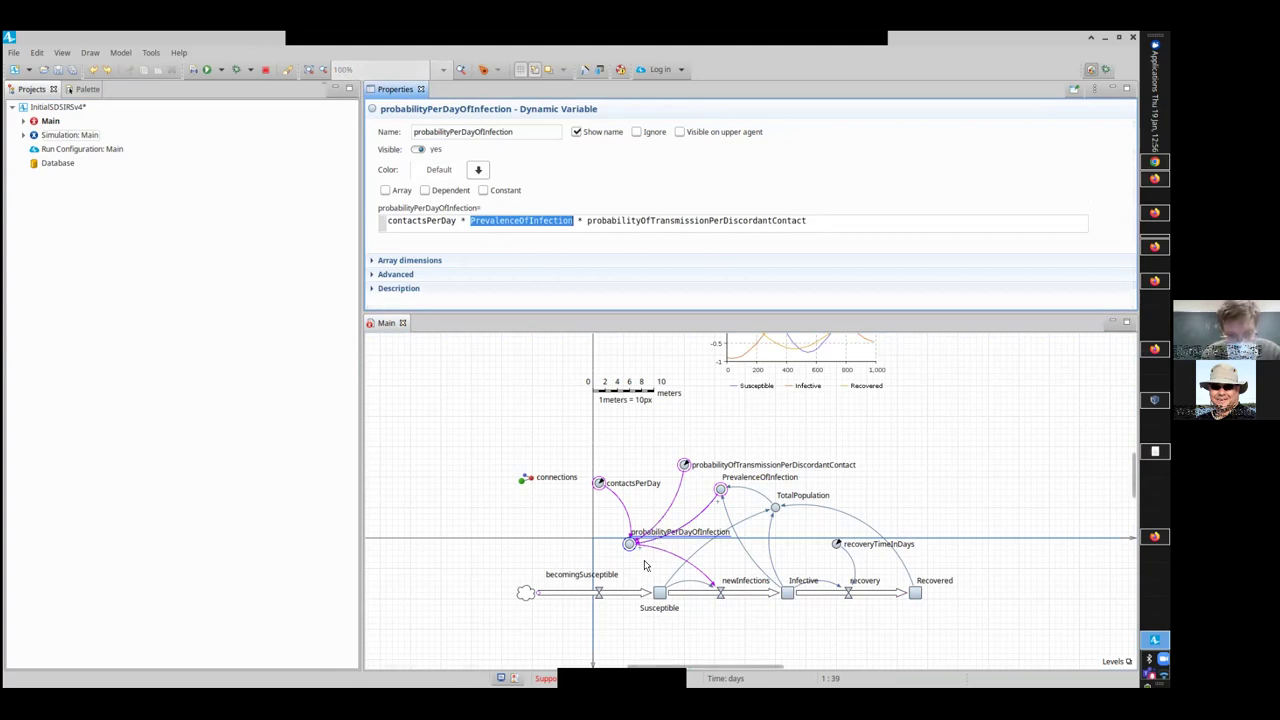
pyautogui.click(702, 576)
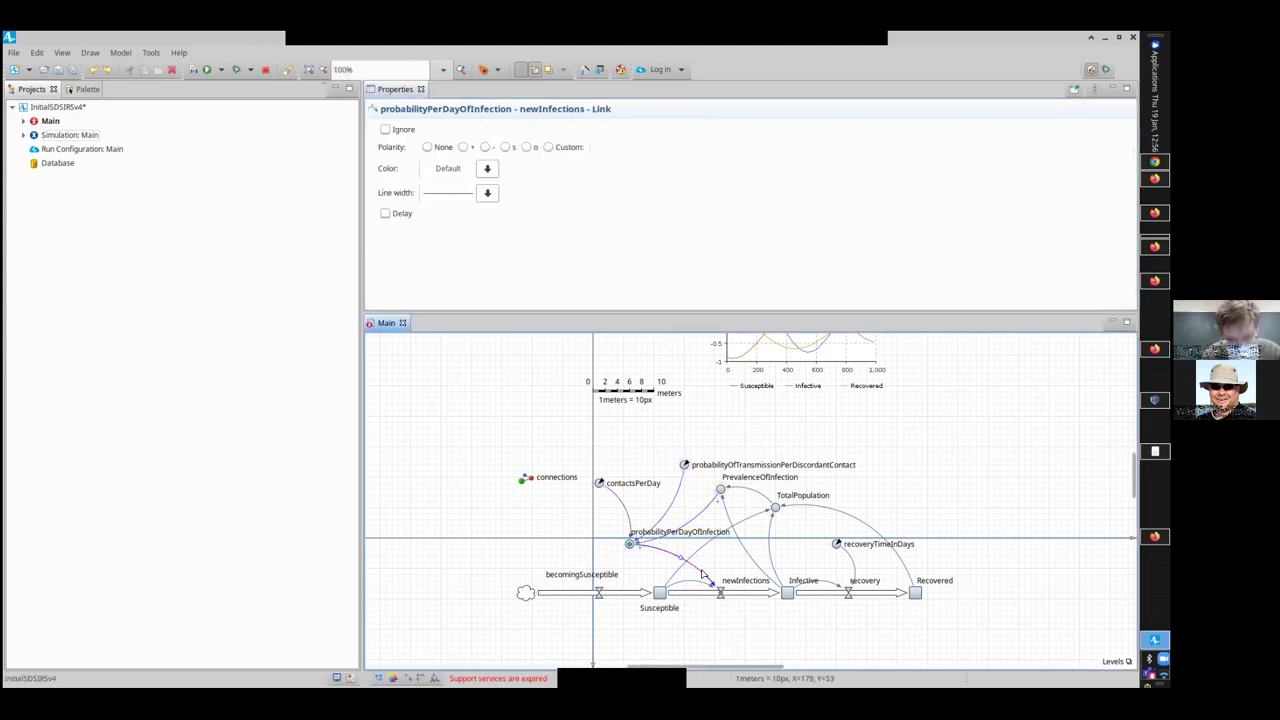
pyautogui.click(463, 147)
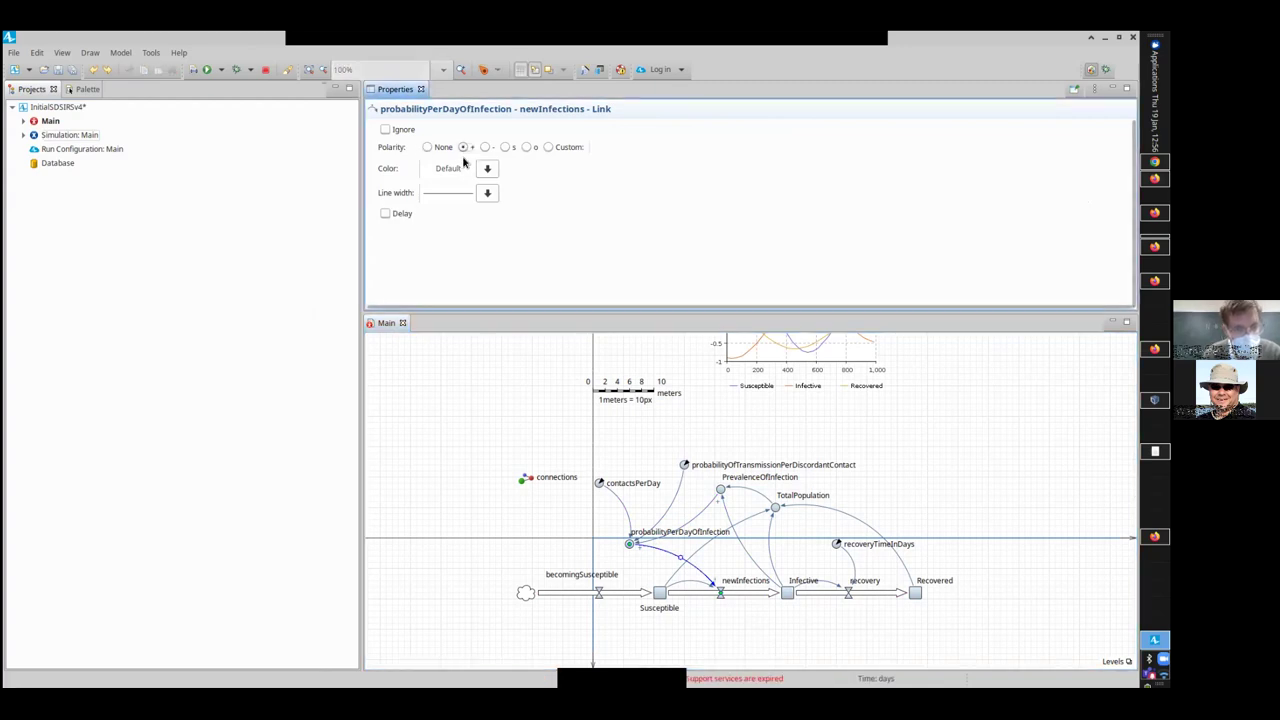
pyautogui.click(721, 590)
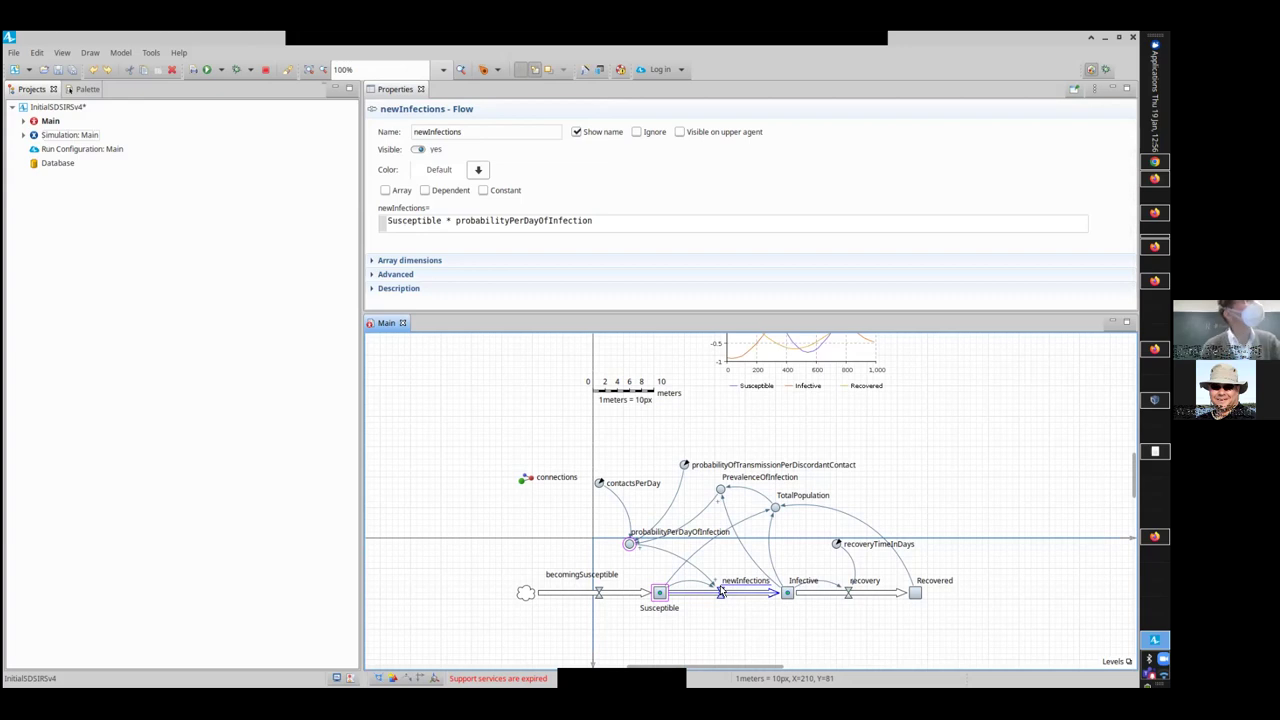
pyautogui.click(841, 590)
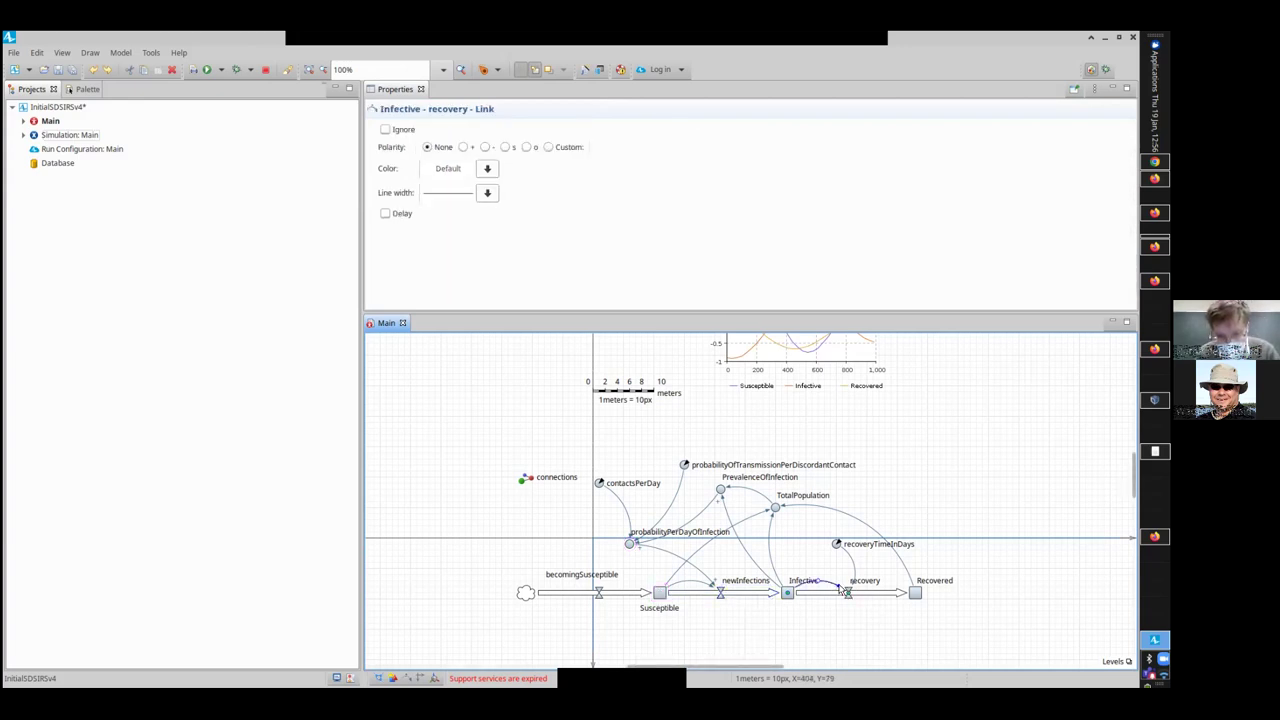
pyautogui.click(830, 596)
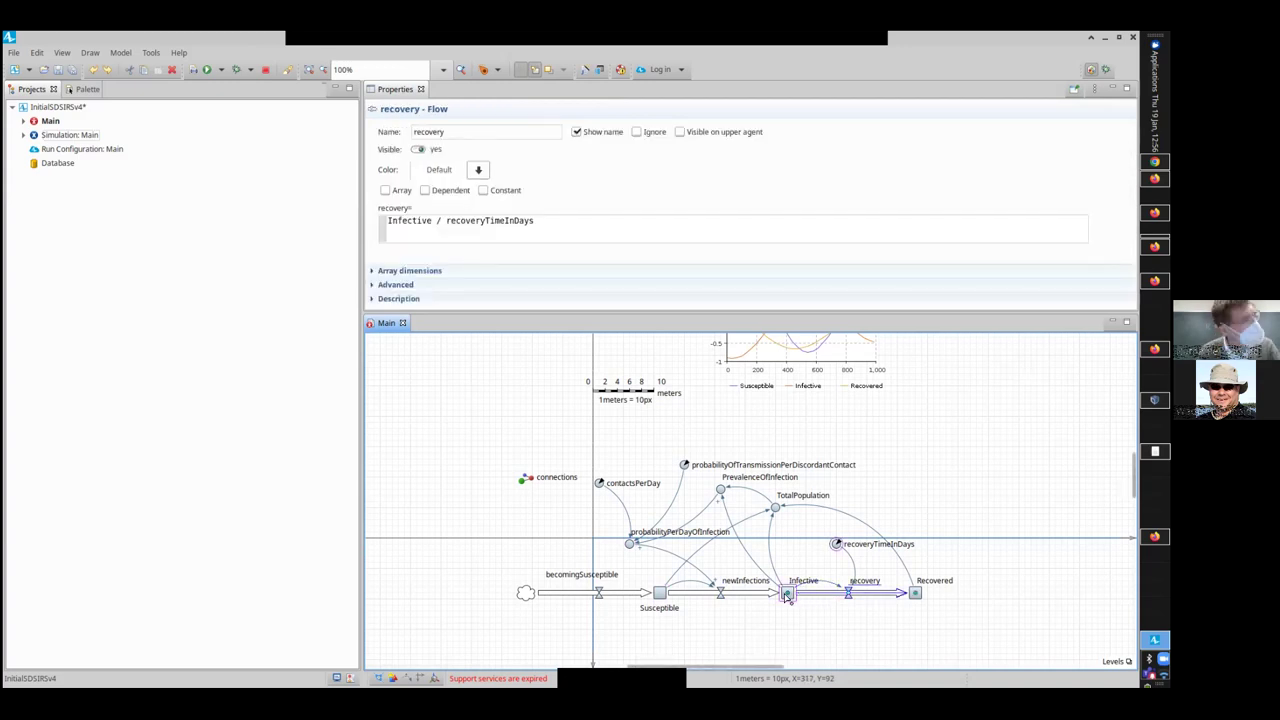
pyautogui.click(695, 584)
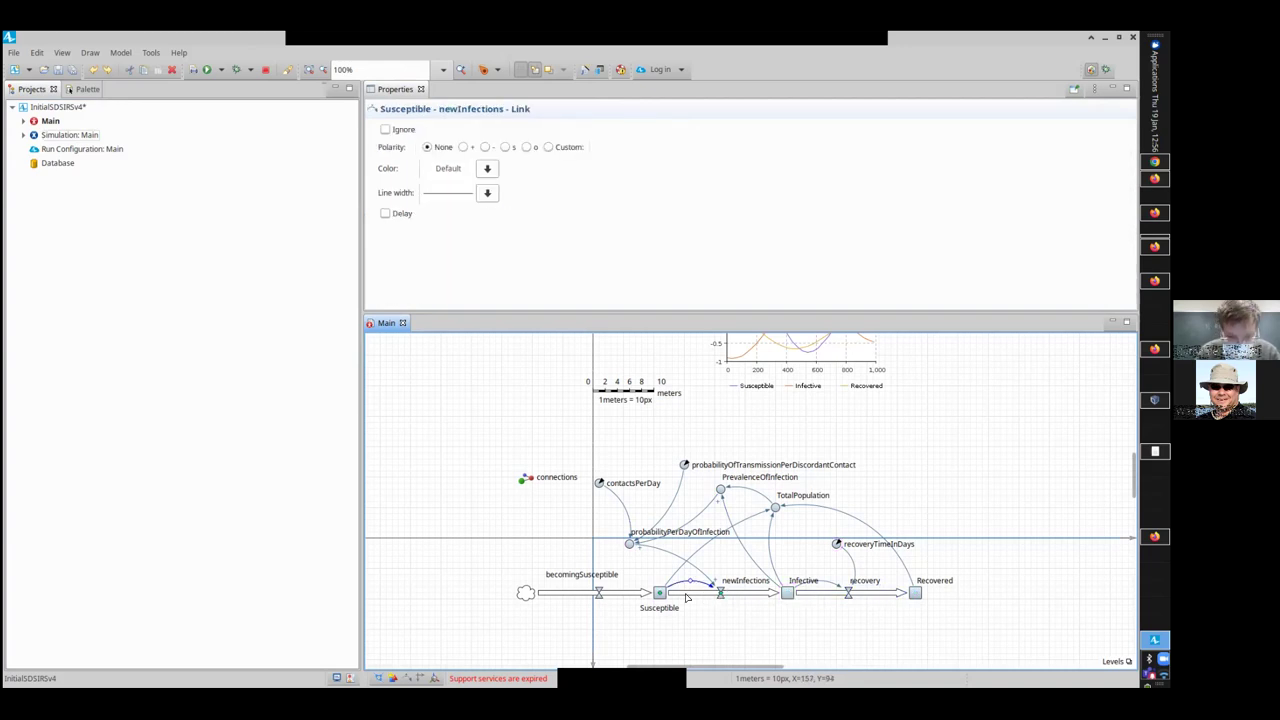
pyautogui.click(667, 597)
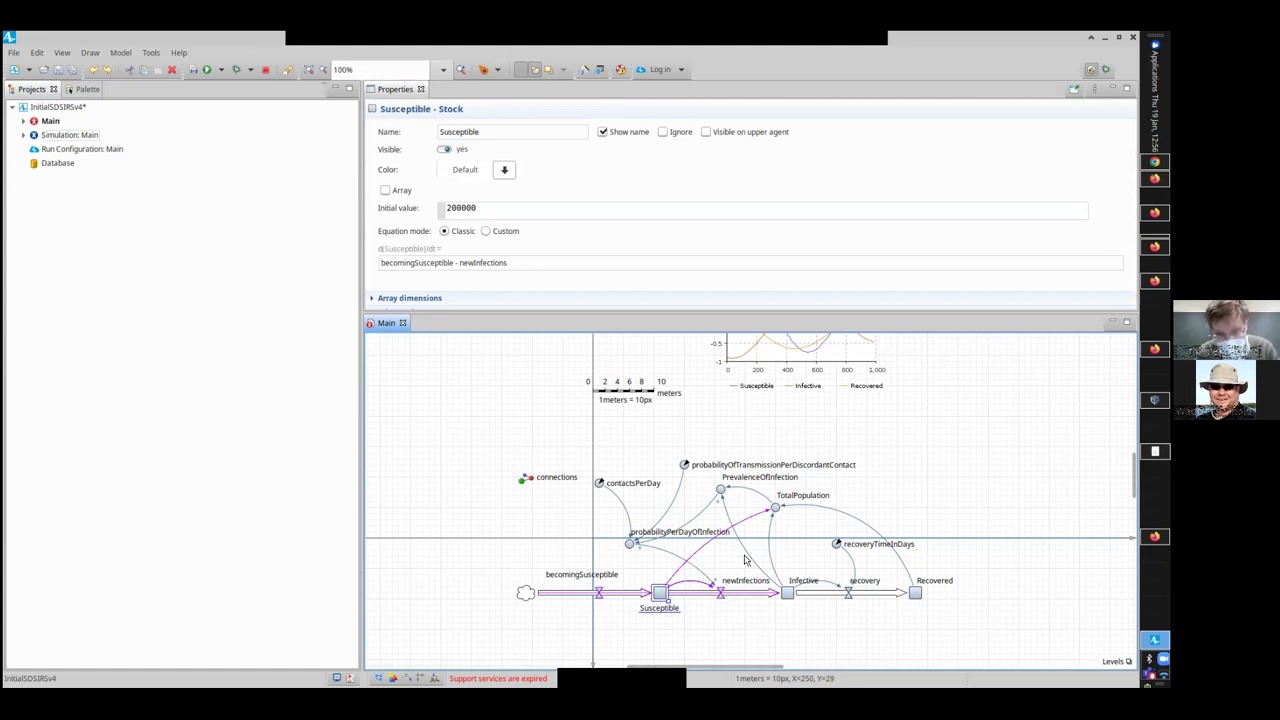
pyautogui.click(742, 556)
pyautogui.click(730, 539)
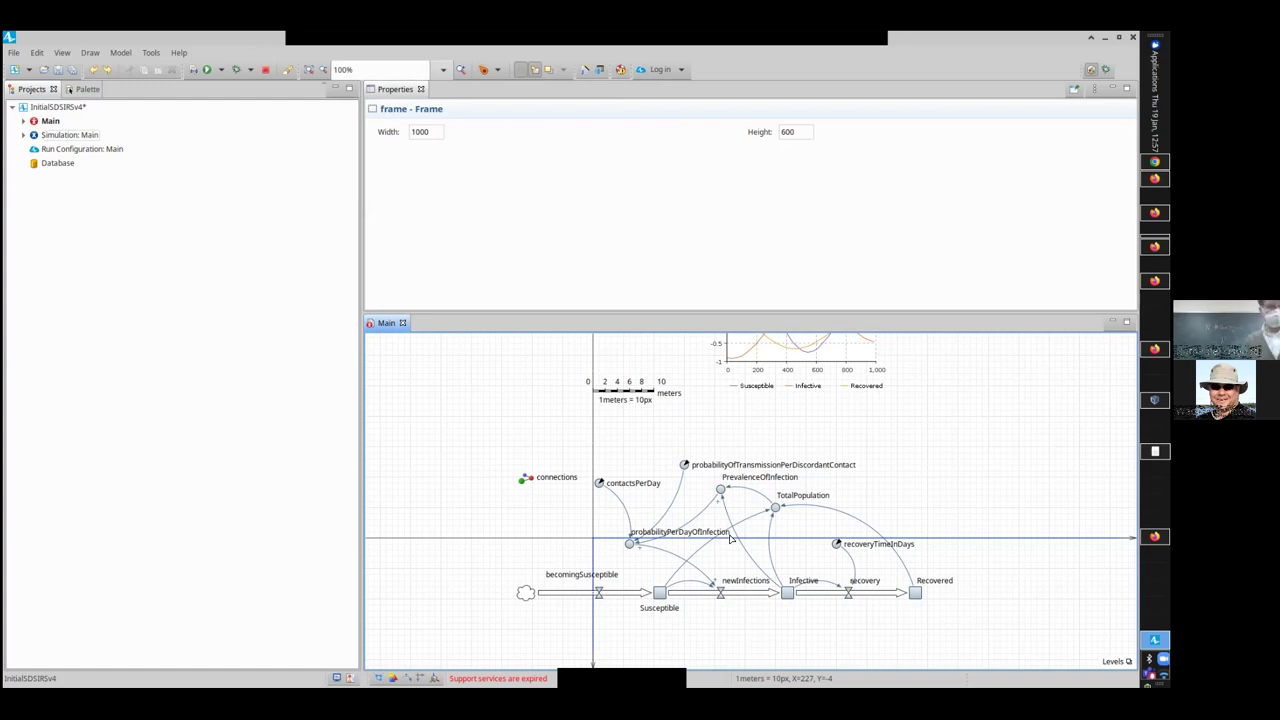
# Check the simulation experiment's model time settings and select the stocksTimePlot chart's Scale properties.
pyautogui.click(74, 136)
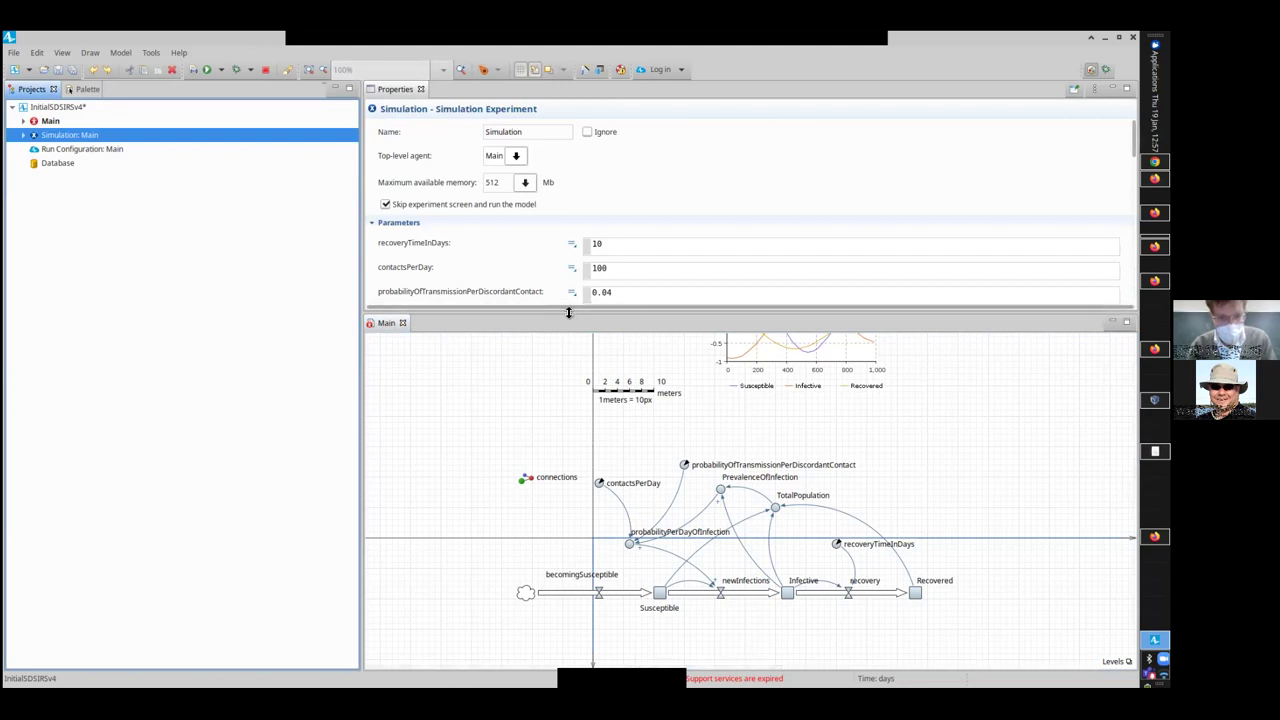
pyautogui.moveTo(569, 311); pyautogui.dragTo(580, 527)
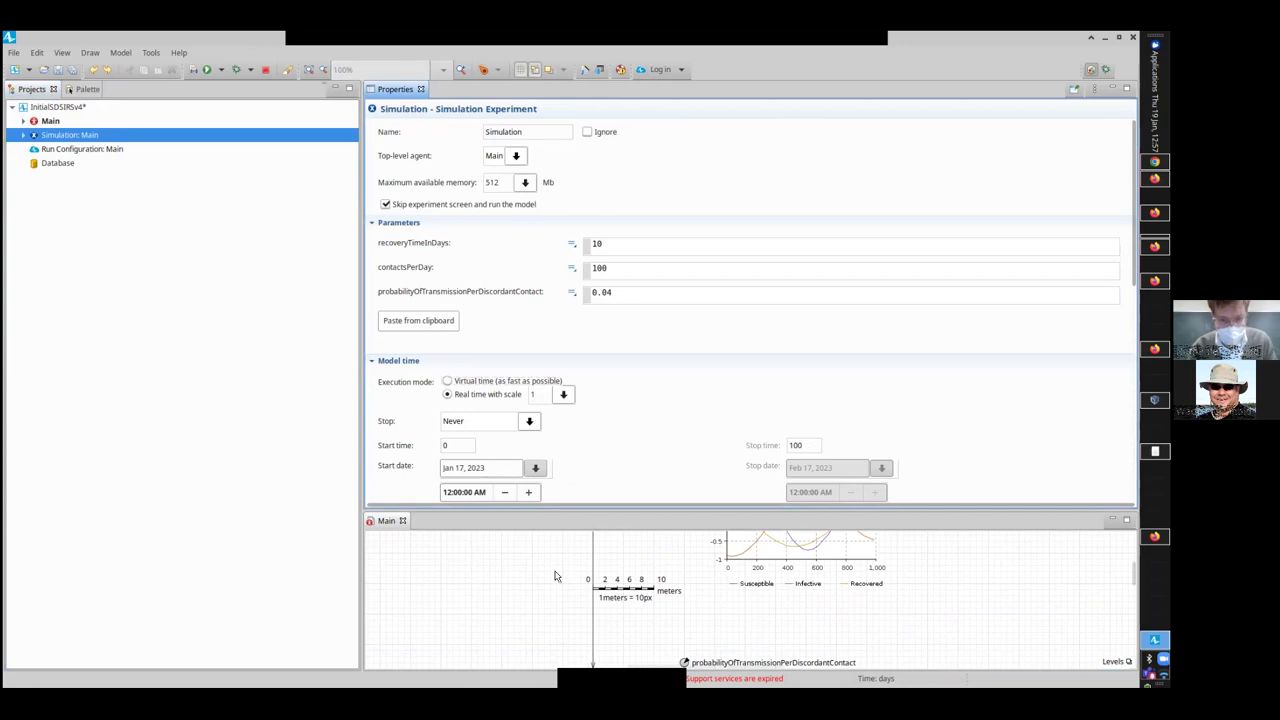
pyautogui.click(763, 546)
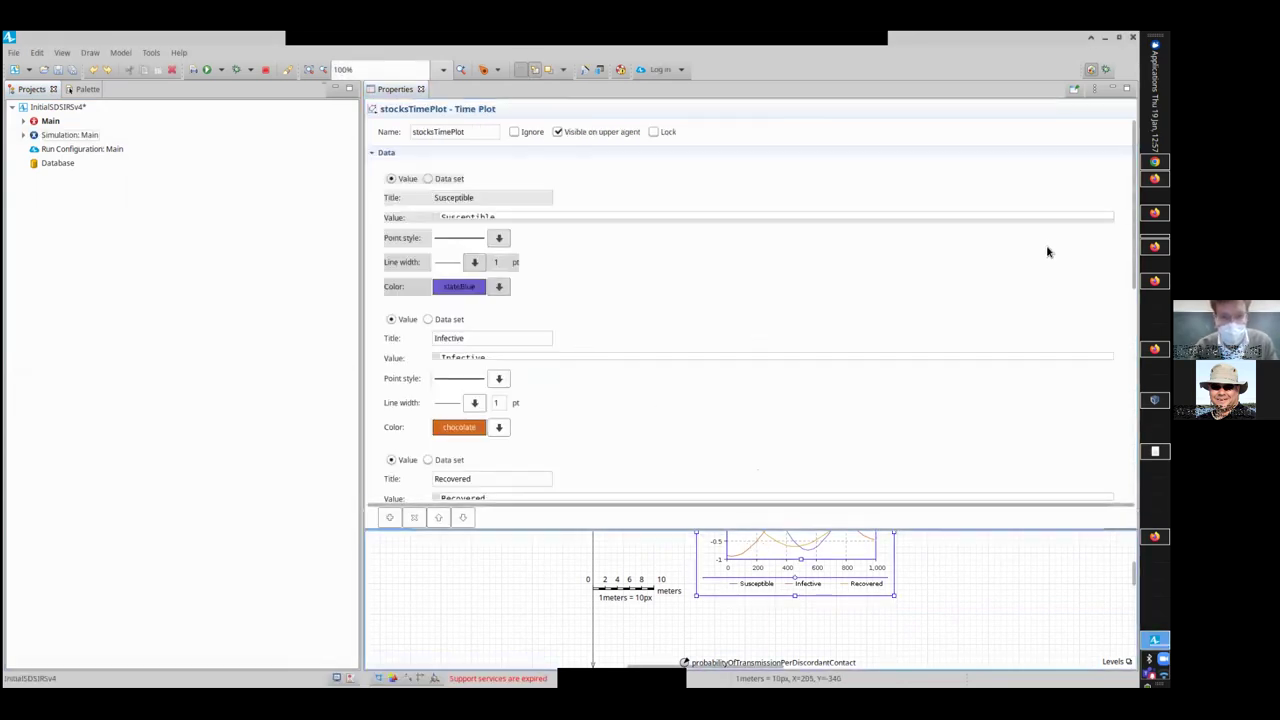
pyautogui.scroll(-10, 750, 314)
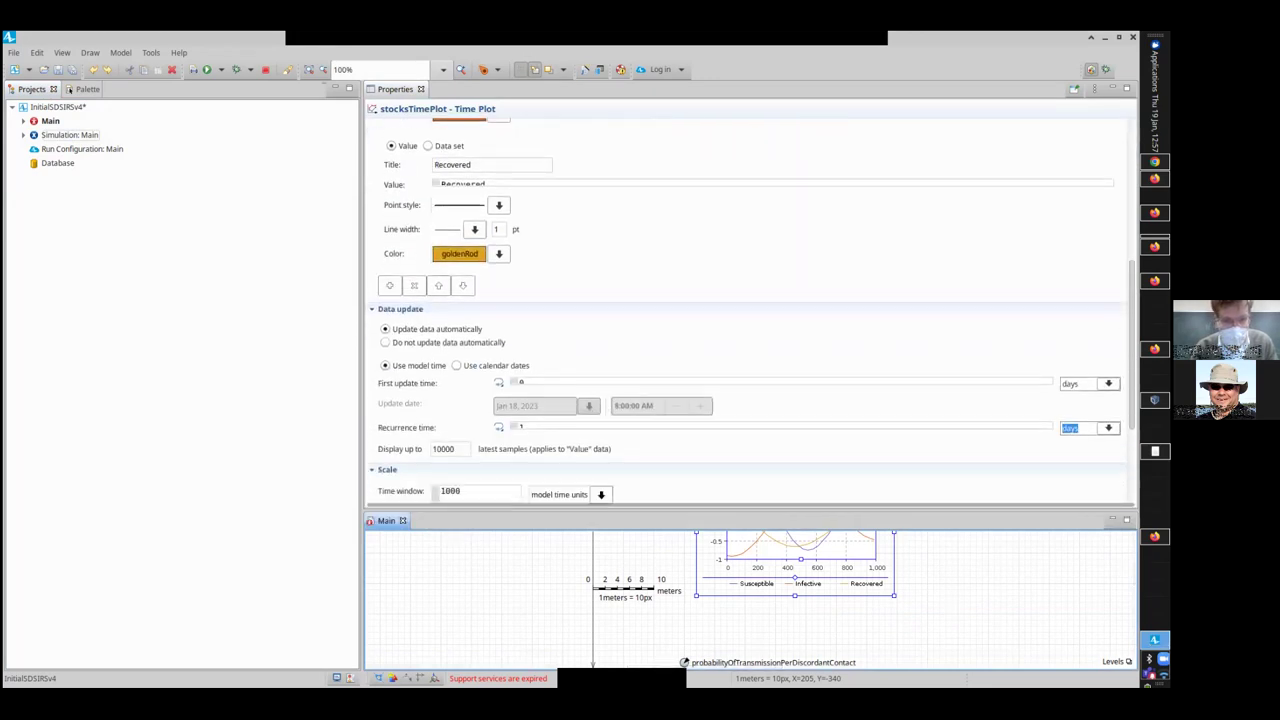
pyautogui.scroll(-1, 749, 417)
# Change the stocksTimePlot time window from 1000 to 200 and save the project.
pyautogui.click(463, 394)
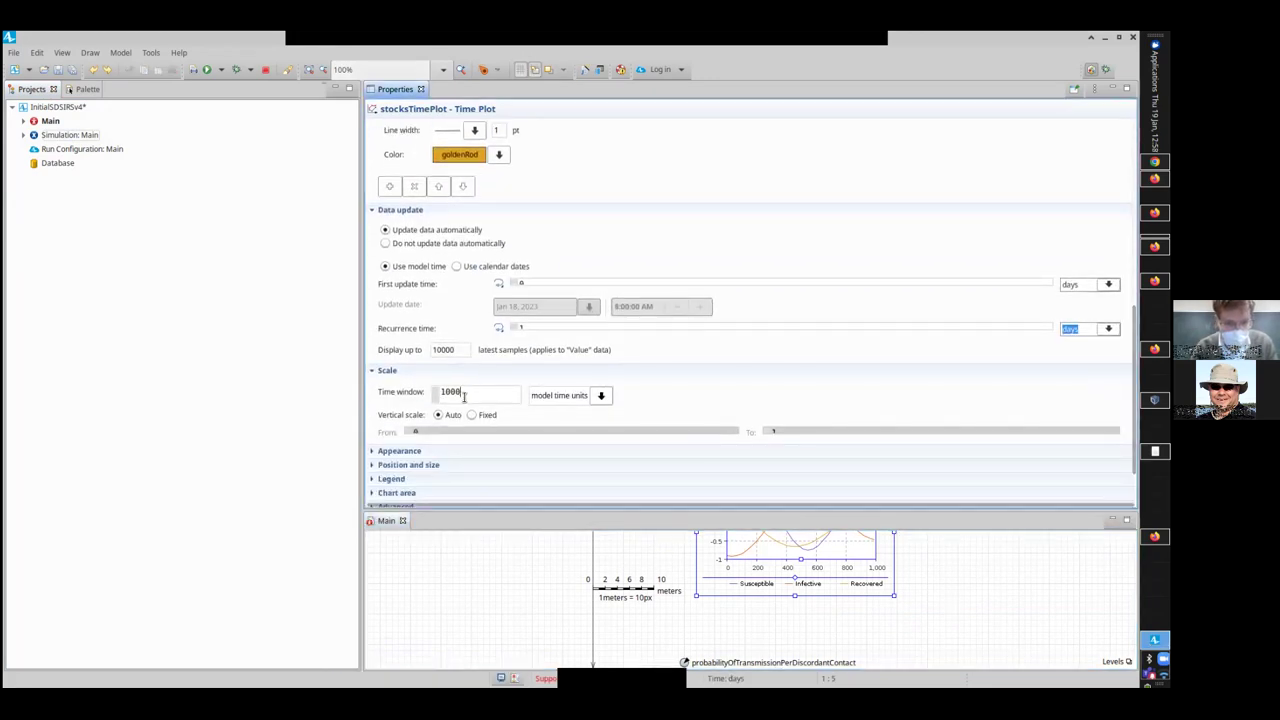
pyautogui.press('BackSpace')
pyautogui.press('BackSpace')
pyautogui.press('BackSpace')
pyautogui.press('BackSpace')
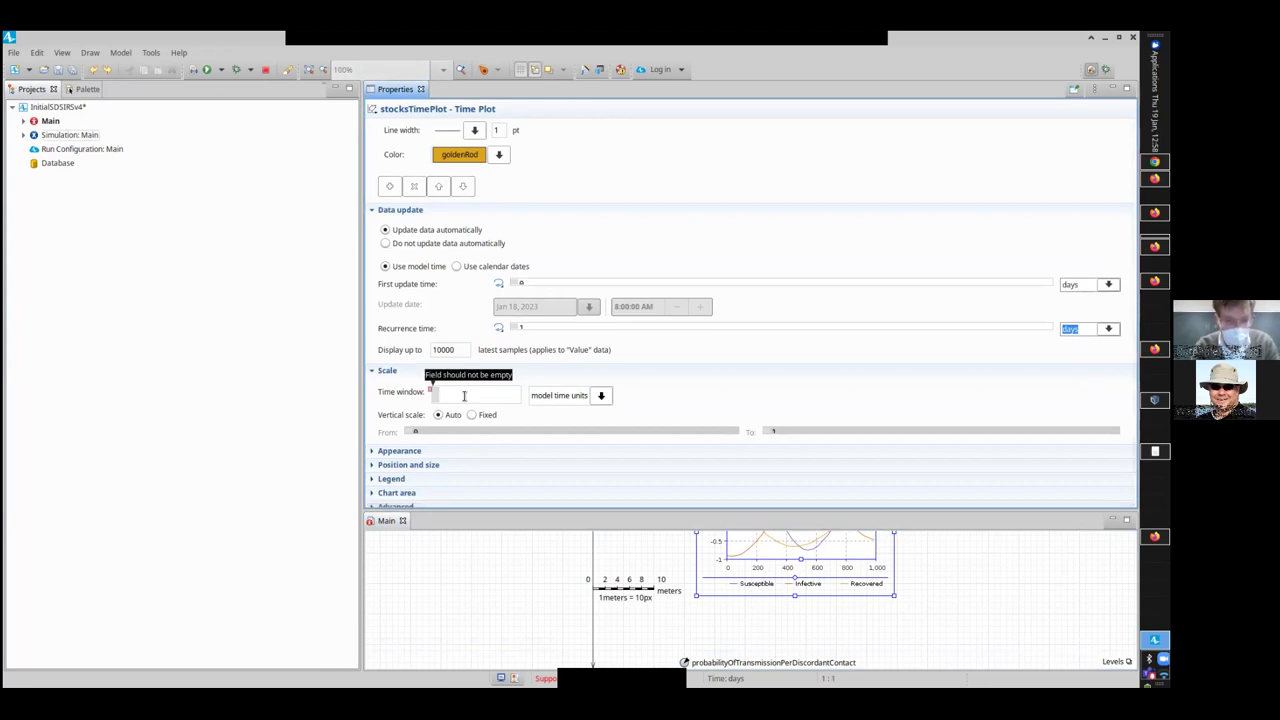
pyautogui.write('40')
pyautogui.write('0')
pyautogui.press('BackSpace')
pyautogui.press('BackSpace')
pyautogui.press('BackSpace')
pyautogui.write('200')
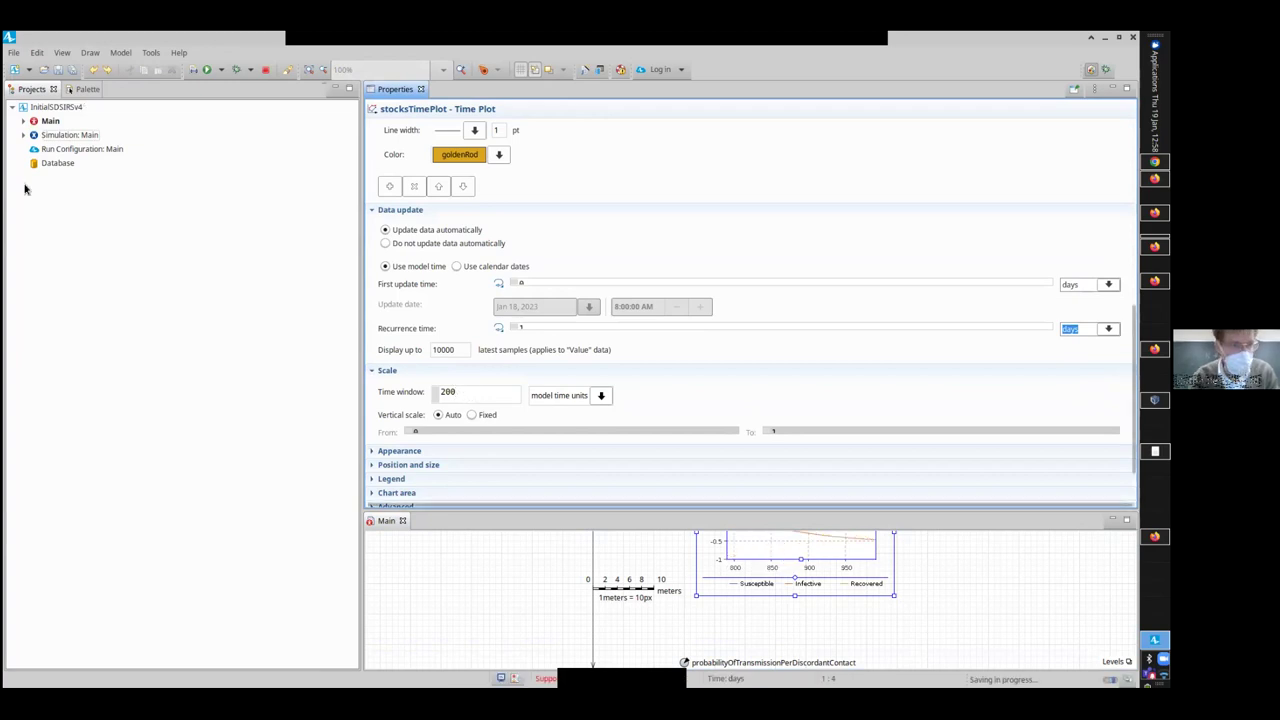
pyautogui.hotkey('ctrl', 's')
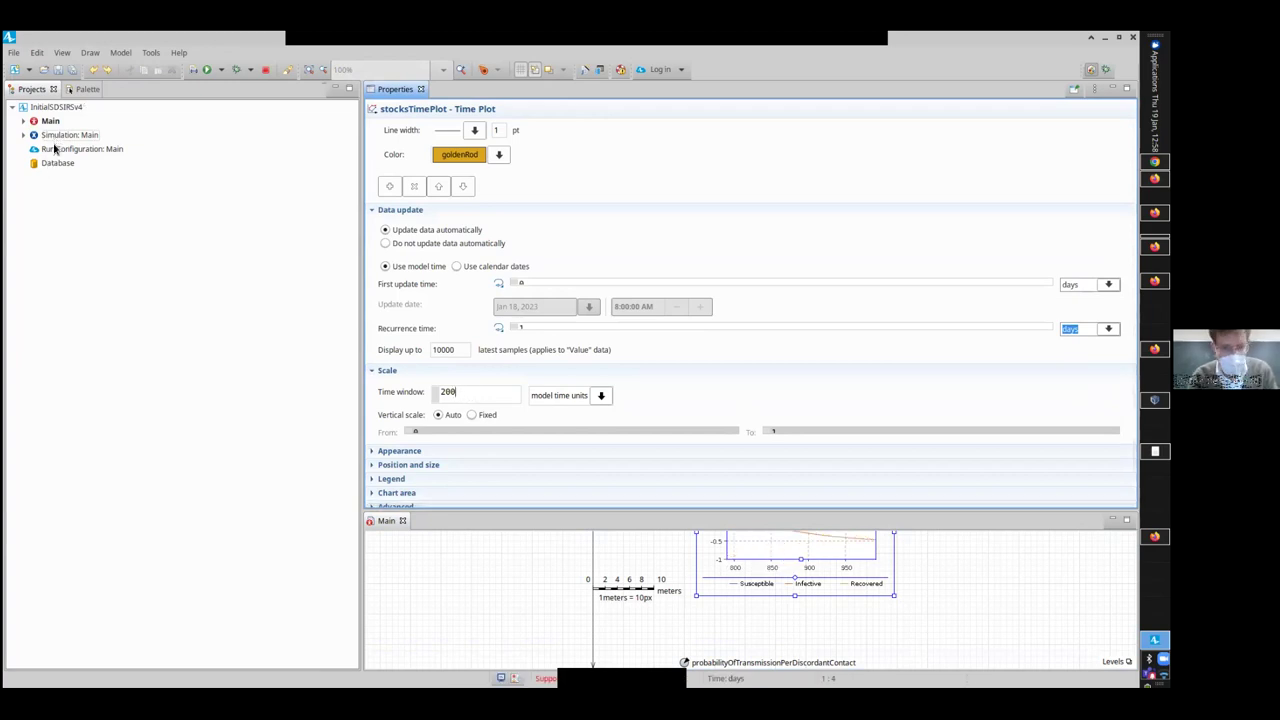
# Make Simulation: Main stop at specified time 200 and save the project.
pyautogui.click(55, 135)
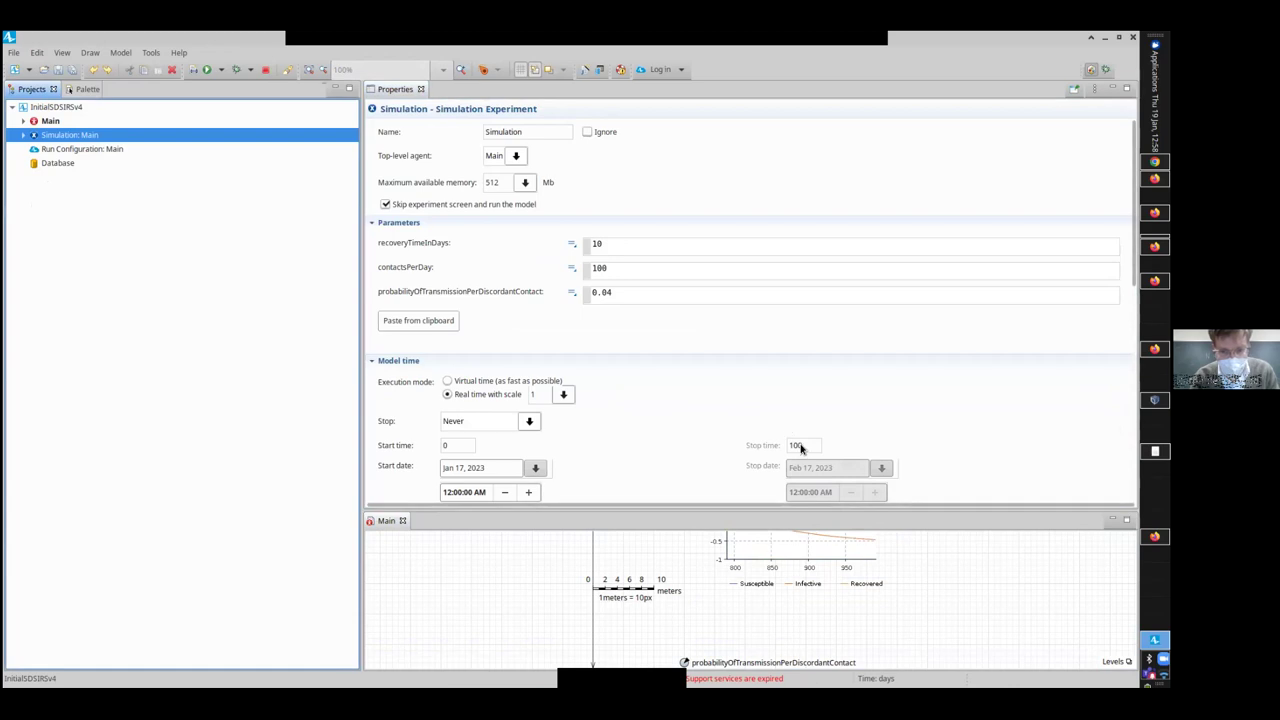
pyautogui.click(500, 420)
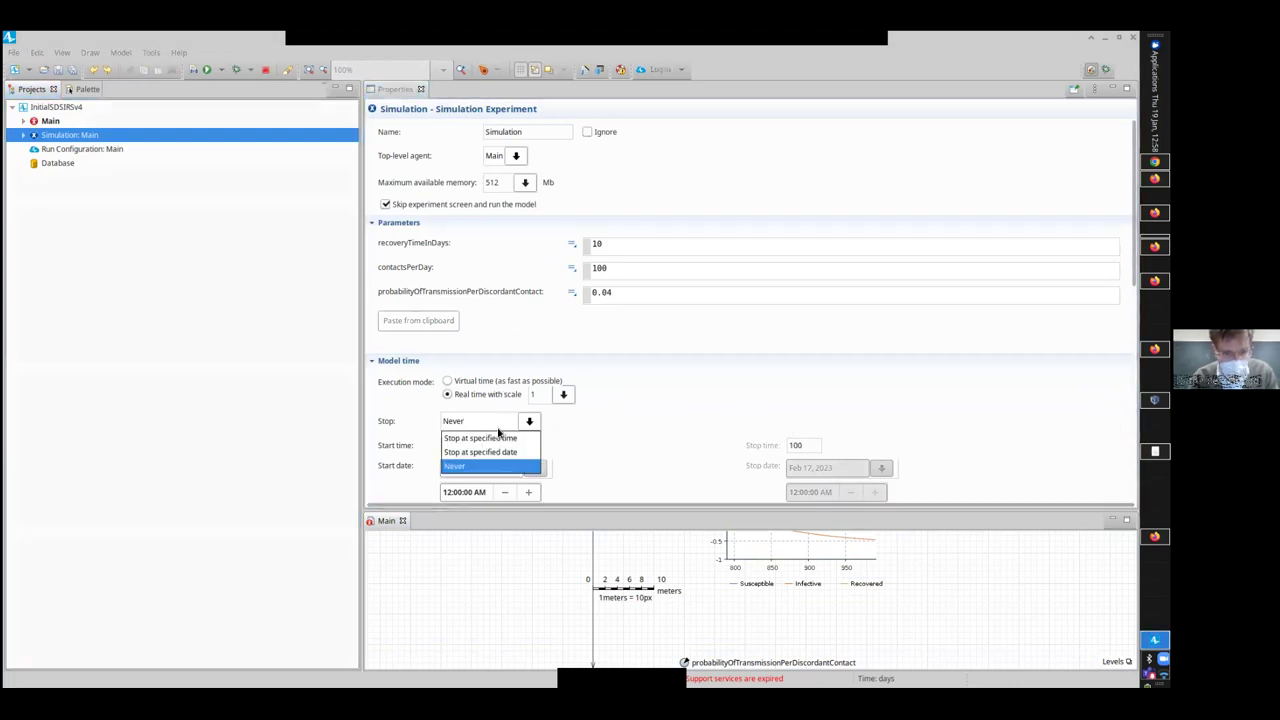
pyautogui.click(490, 438)
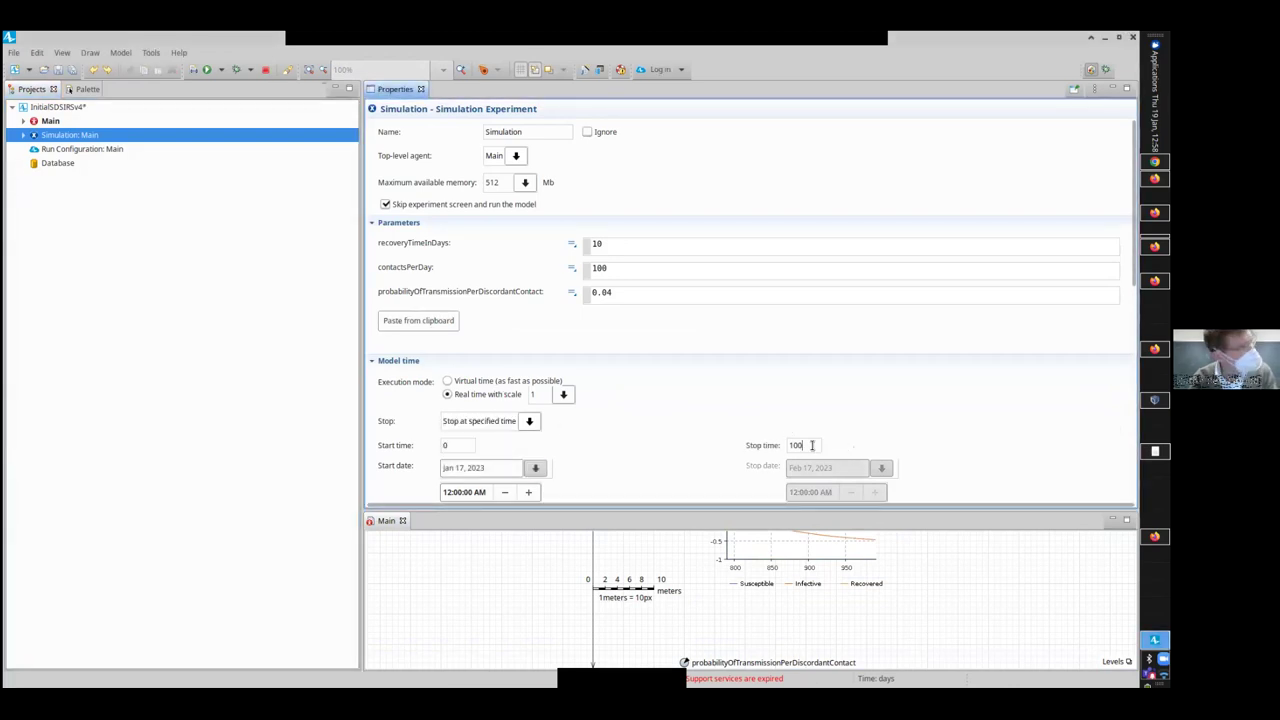
pyautogui.click(812, 445)
pyautogui.write('200')
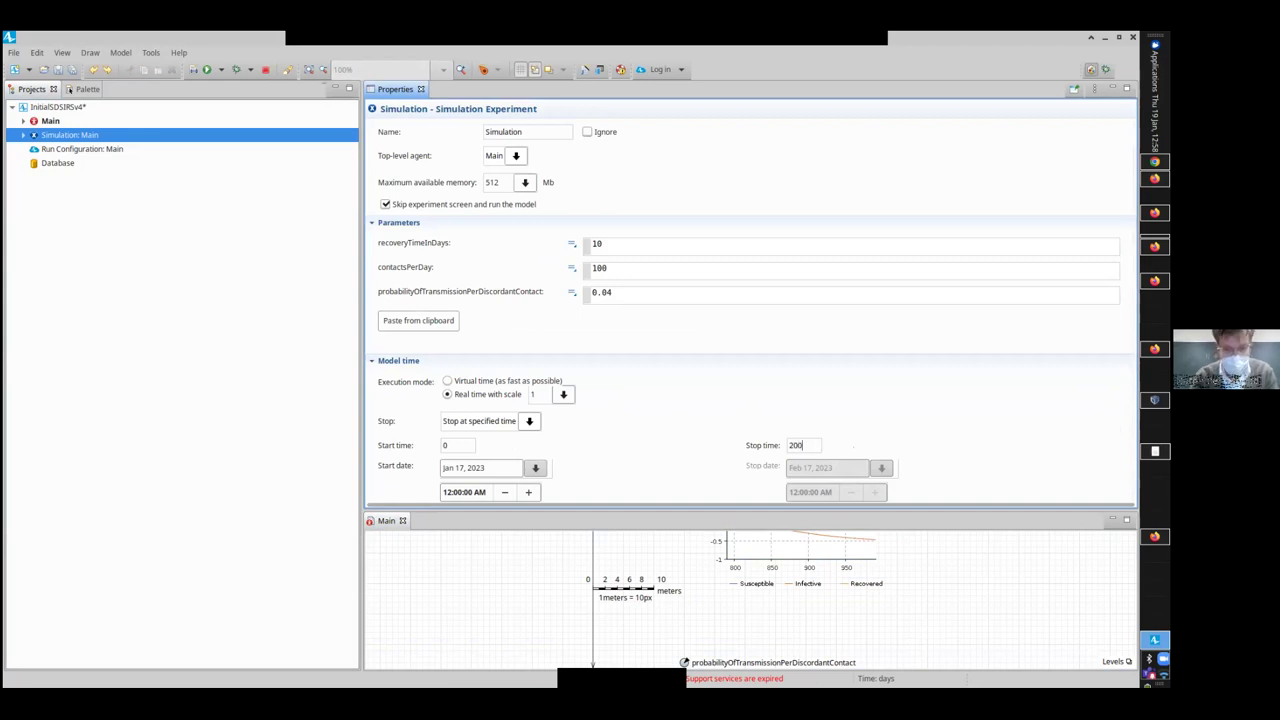
pyautogui.hotkey('ctrl', 's')
pyautogui.rightClick(78, 133)
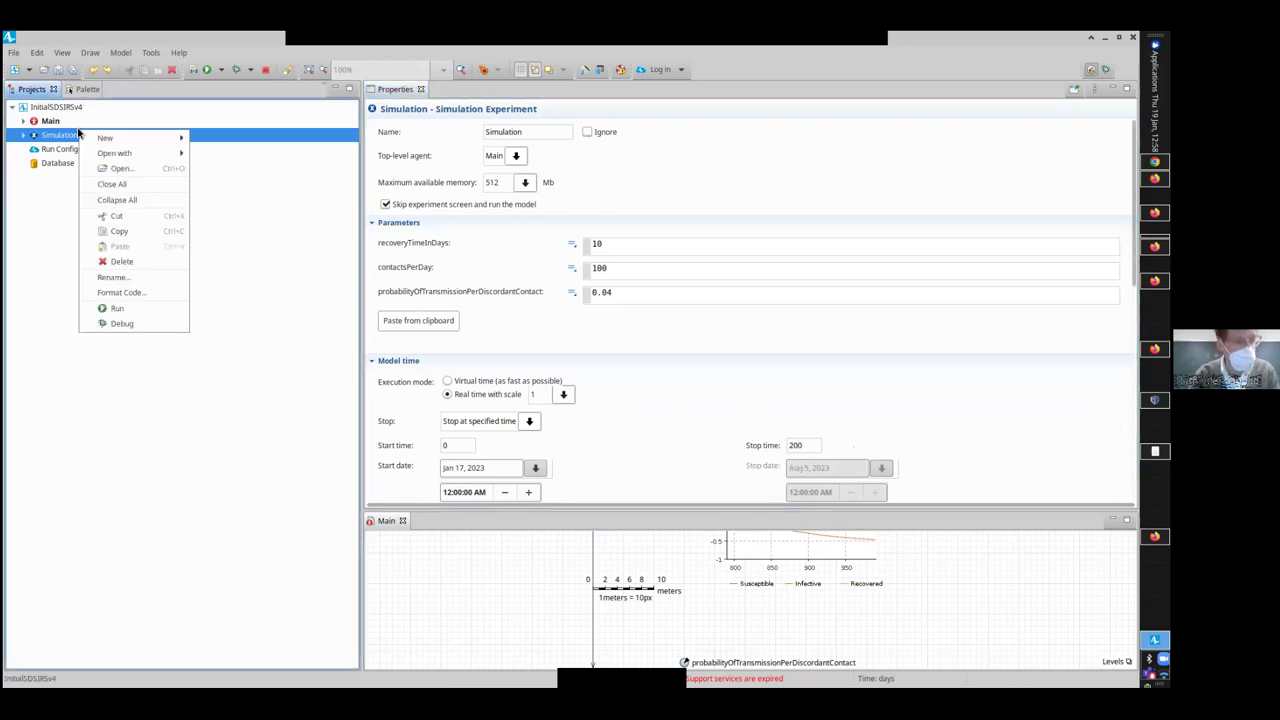
# Run the SIR model and watch Susceptible, Infective and Recovered plot over 200 days.
pyautogui.click(106, 308)
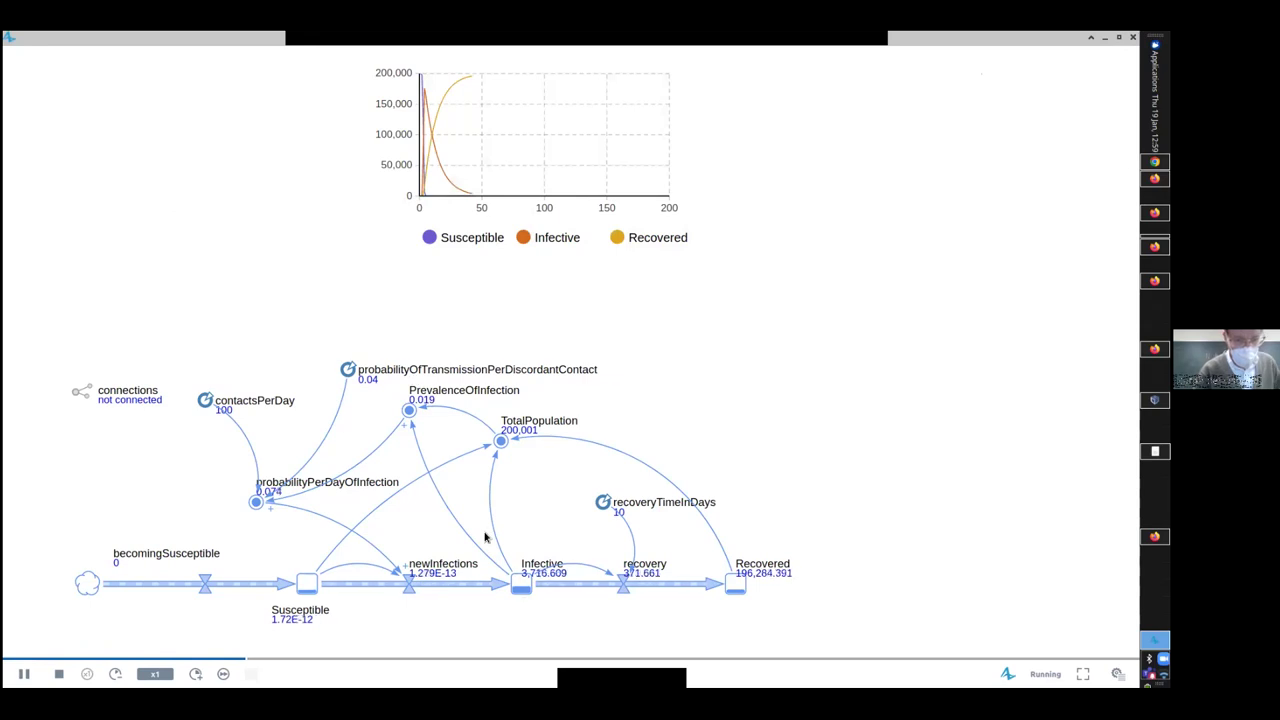
pyautogui.scroll(-1, 530, 590)
# Display the Infective stock as a live chart and move it beside TotalPopulation.
pyautogui.click(519, 557)
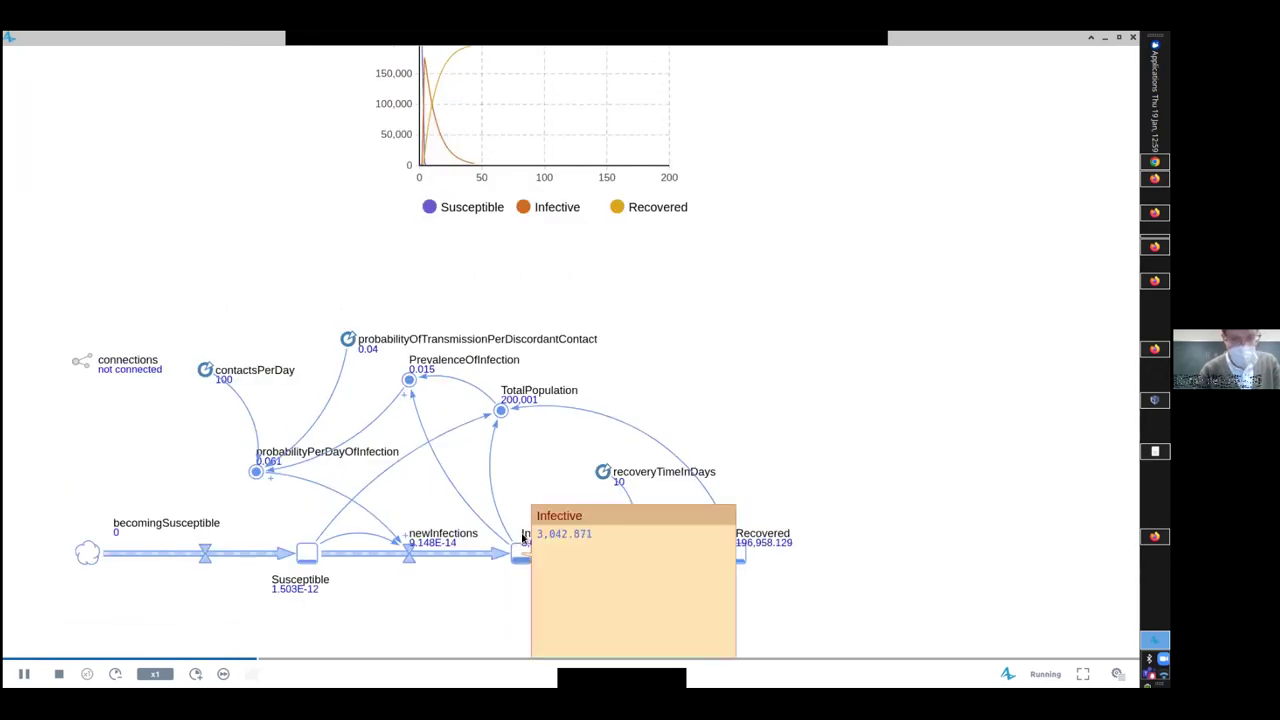
pyautogui.click(685, 518)
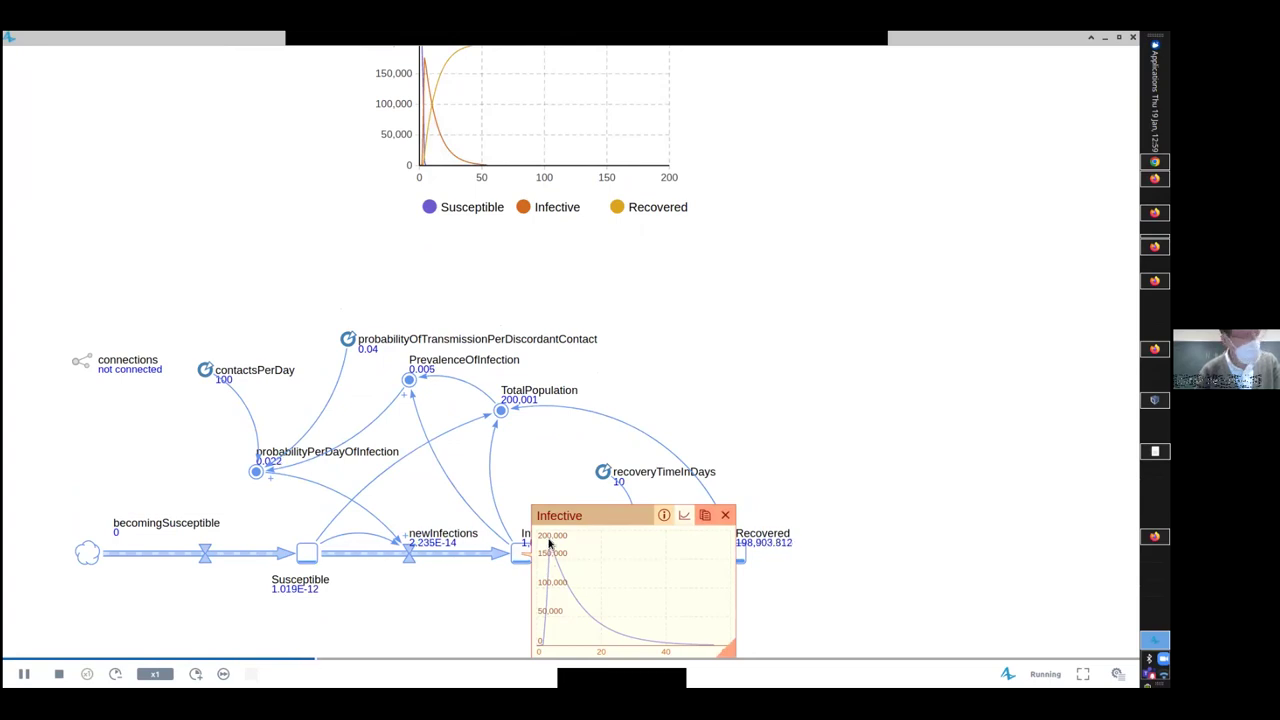
pyautogui.moveTo(555, 512); pyautogui.dragTo(565, 388)
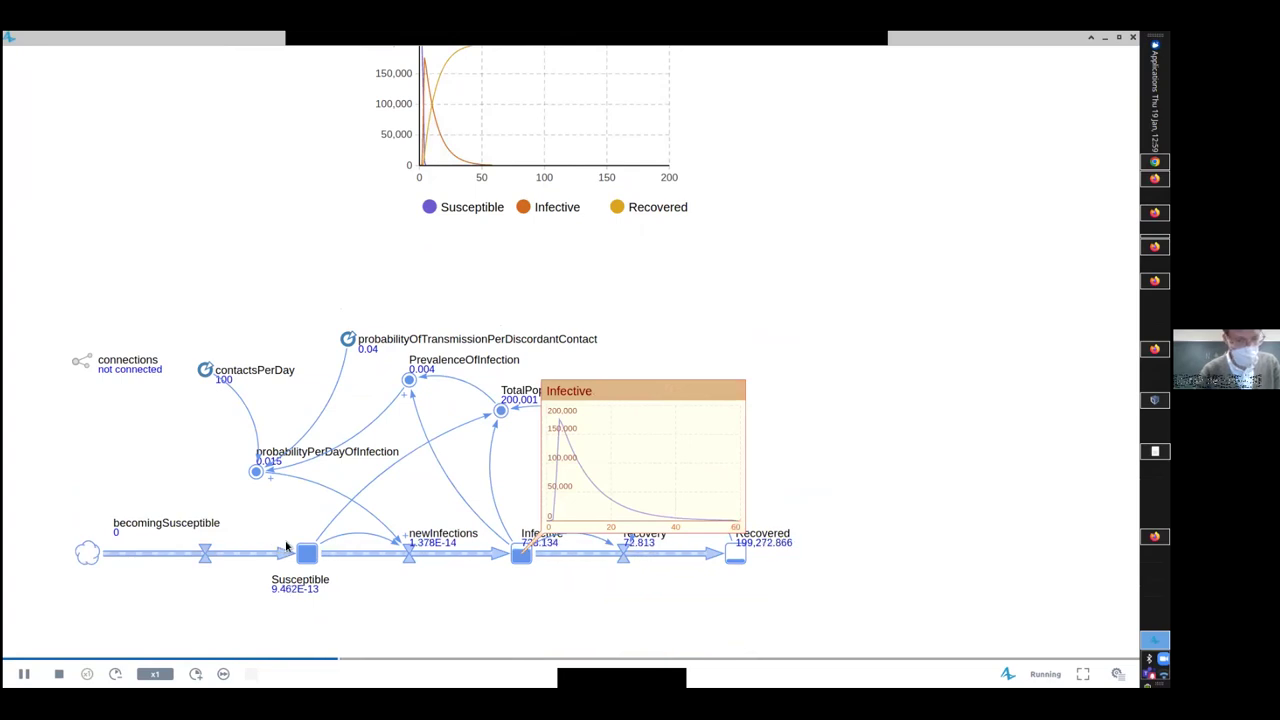